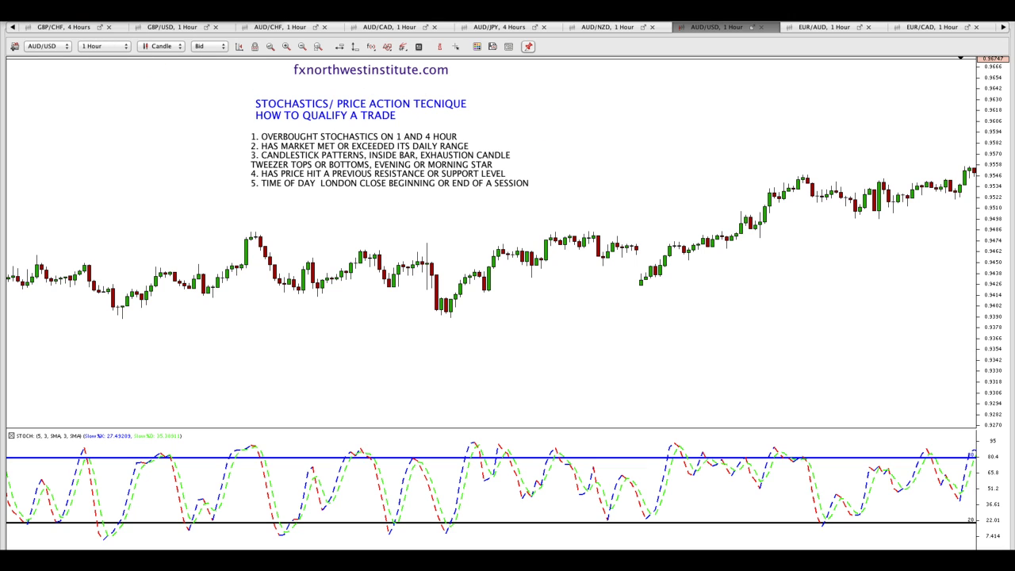
Open the GBP/USD 1-hour chart and move the lower stochastic rectangle over the oversold dip at the London close low
click(172, 27)
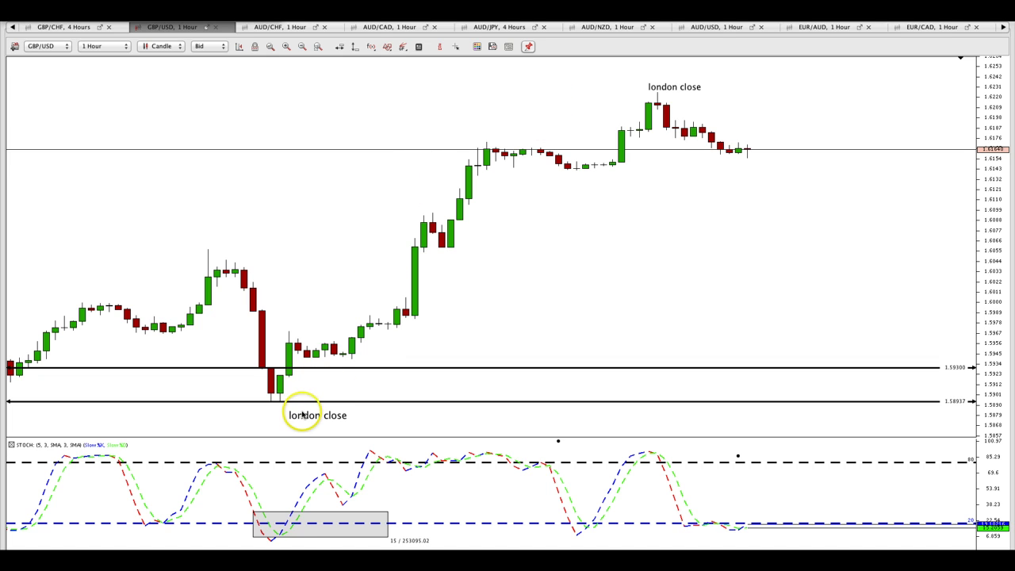
click(387, 537)
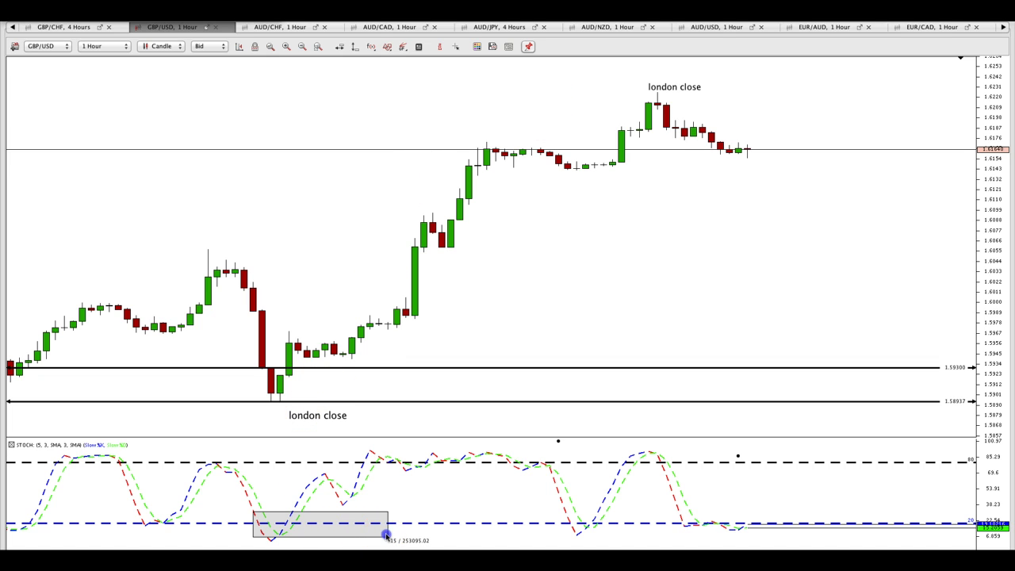
drag(387, 537, 335, 534)
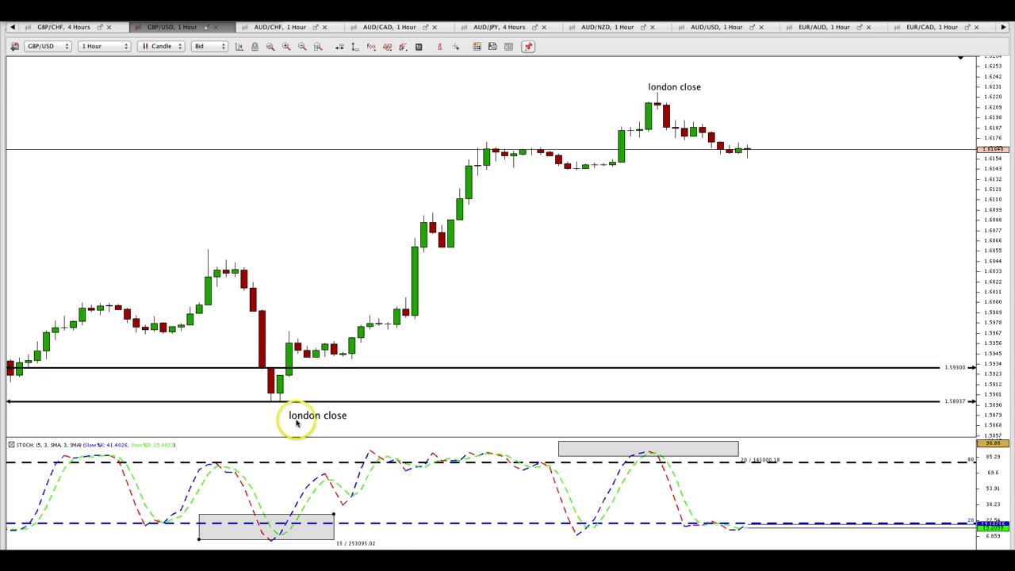
drag(242, 283, 211, 249)
mouse_move(288, 397)
mouse_down()
mouse_move(279, 402)
mouse_move(208, 254)
mouse_move(273, 403)
mouse_up()
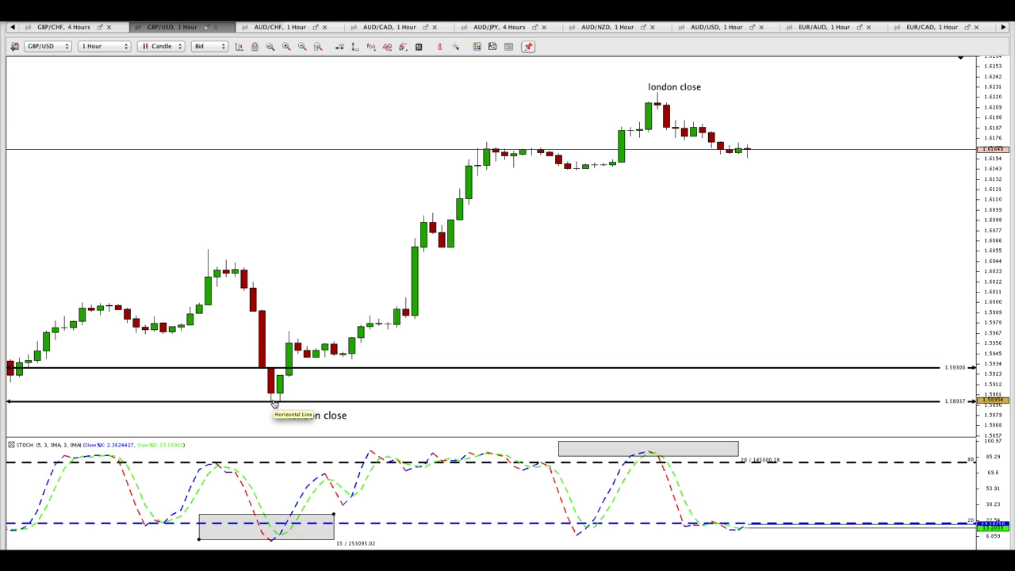
Try moving the 1.59300 support line down to 1.59226, then restore its level and examine the sell-off into the London close low
drag(318, 391, 357, 374)
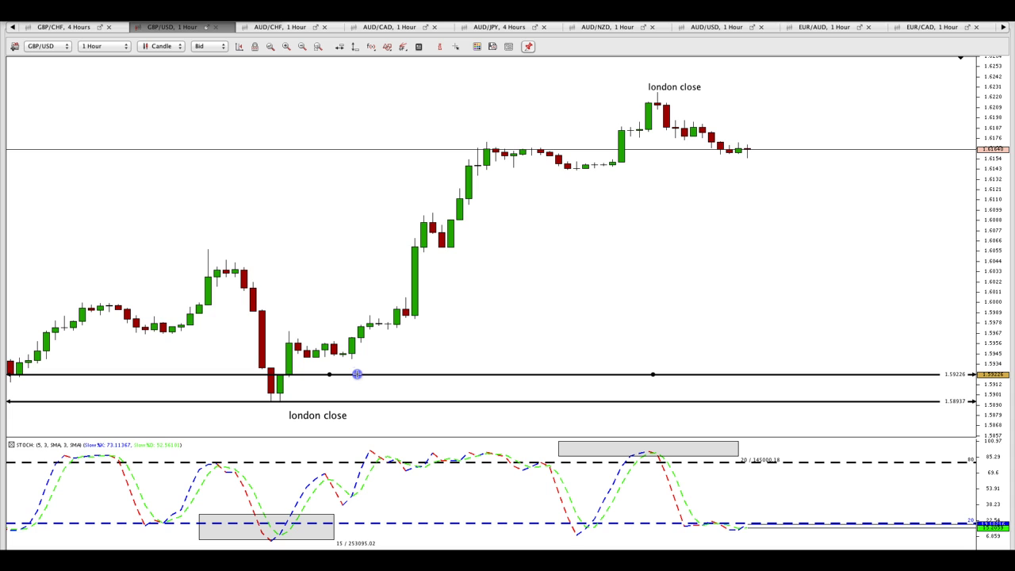
click(267, 335)
drag(270, 370, 281, 389)
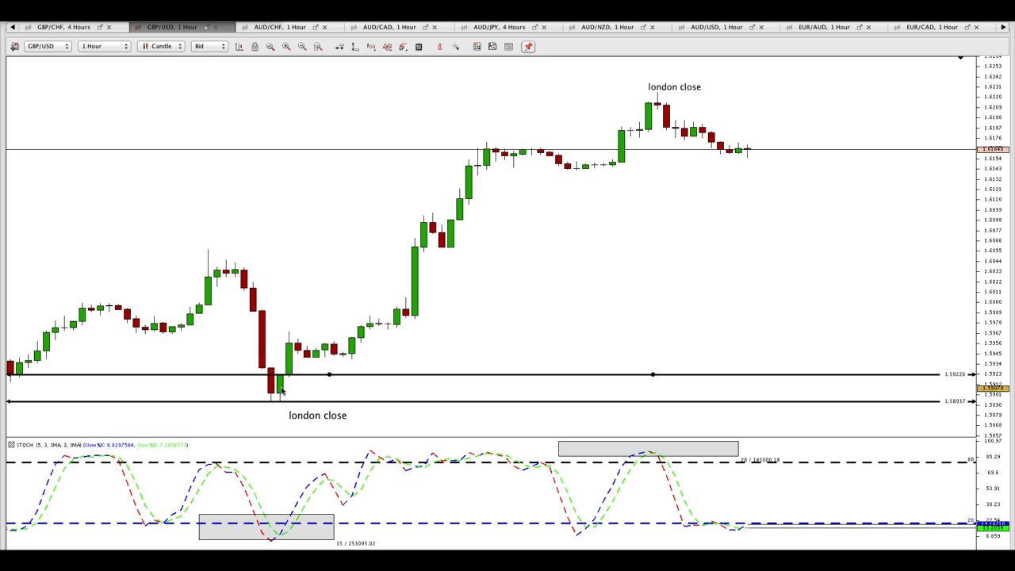
drag(260, 317, 347, 254)
drag(176, 131, 281, 387)
Switch GBP/USD to the 4-hour timeframe and widen the rectangle around the latest oversold stochastic dip to about 8 bars
click(123, 46)
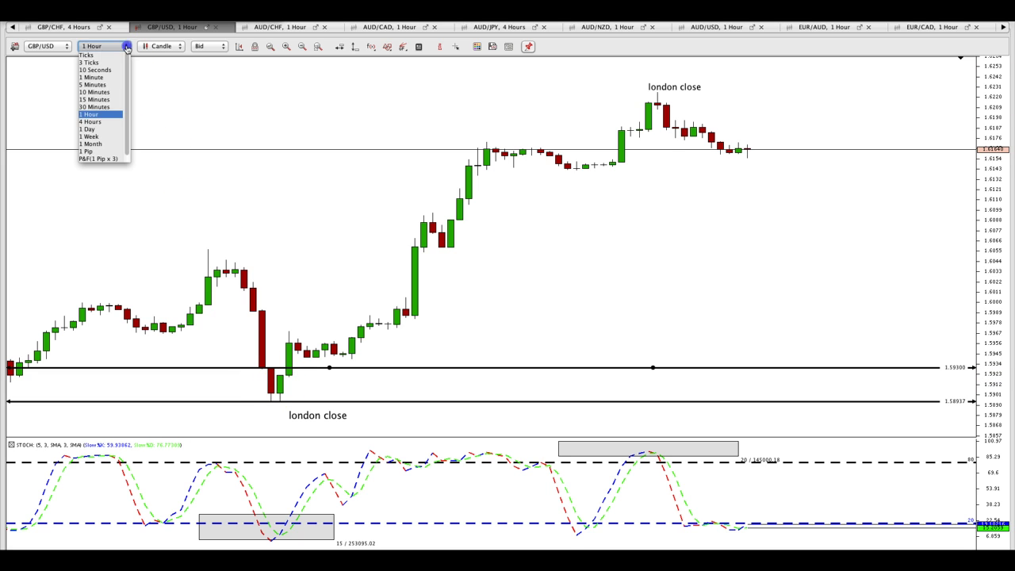
click(106, 121)
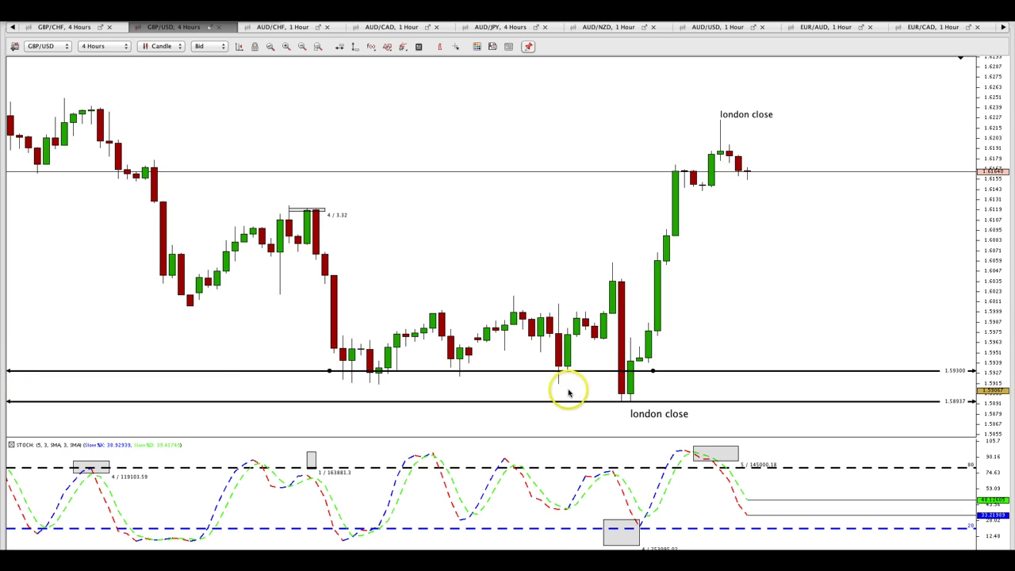
click(640, 522)
drag(639, 522, 676, 522)
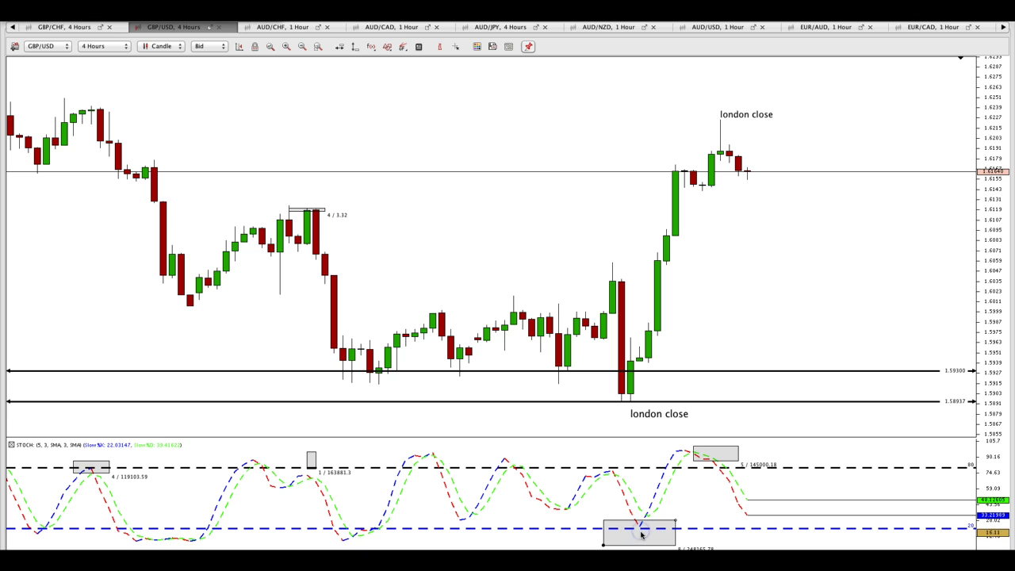
Return GBP/USD to the 1-hour timeframe and examine the London close low and high against the stochastic
click(119, 46)
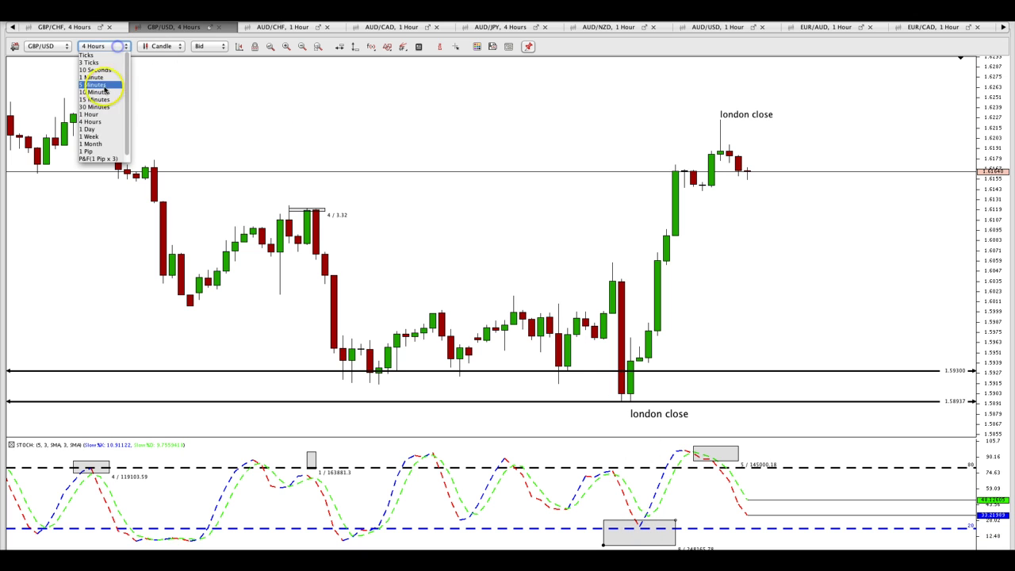
click(93, 114)
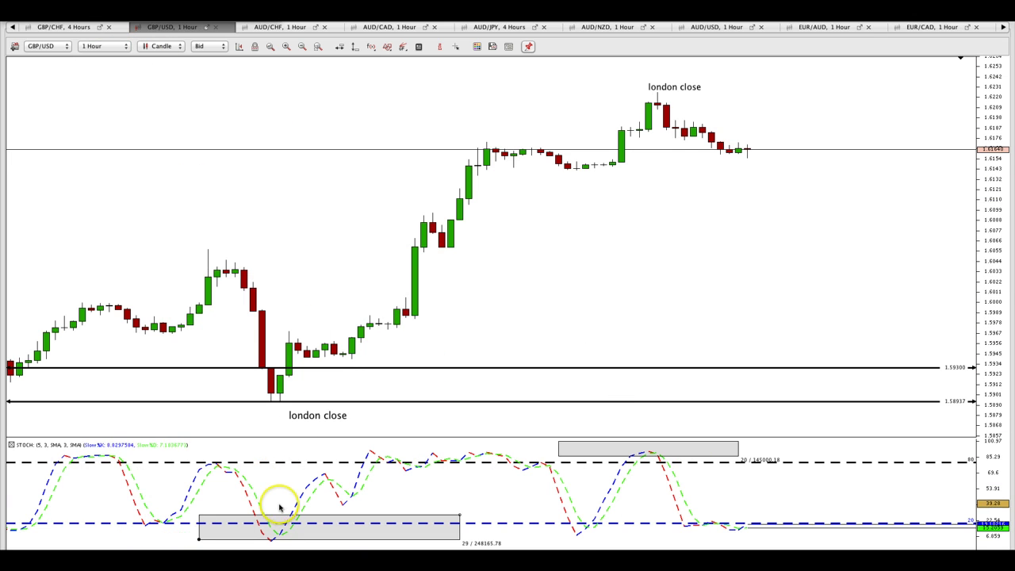
click(279, 394)
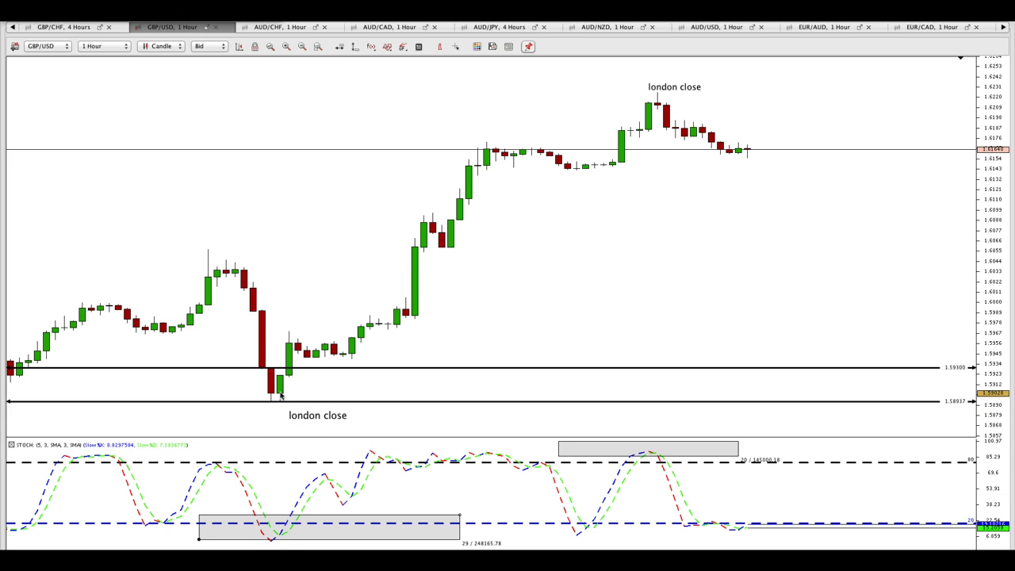
drag(682, 229, 610, 222)
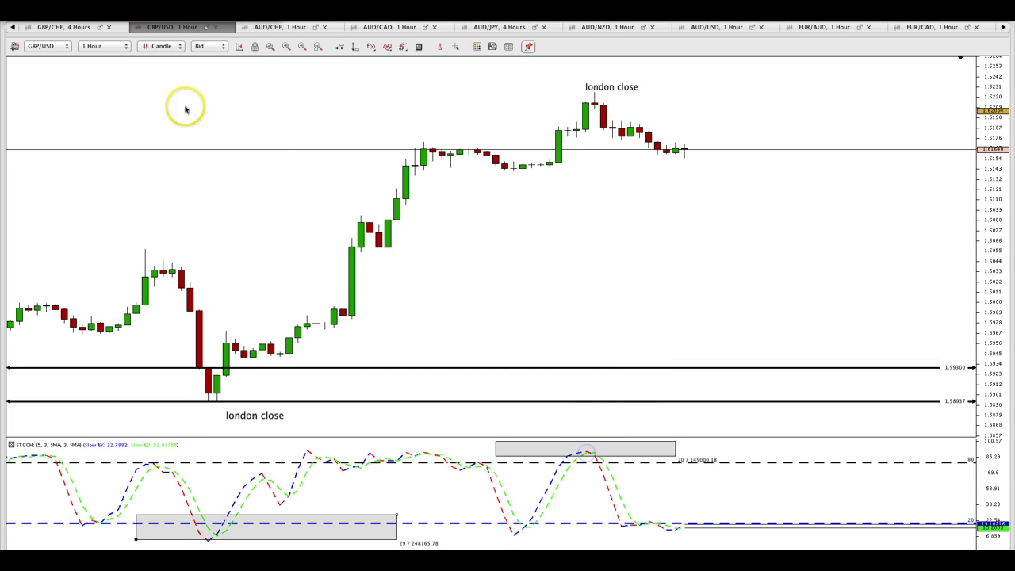
Switch GBP/USD to the 4-hour timeframe and widen the rectangle over the latest overbought stochastic peak to about 7 bars
click(115, 46)
click(87, 120)
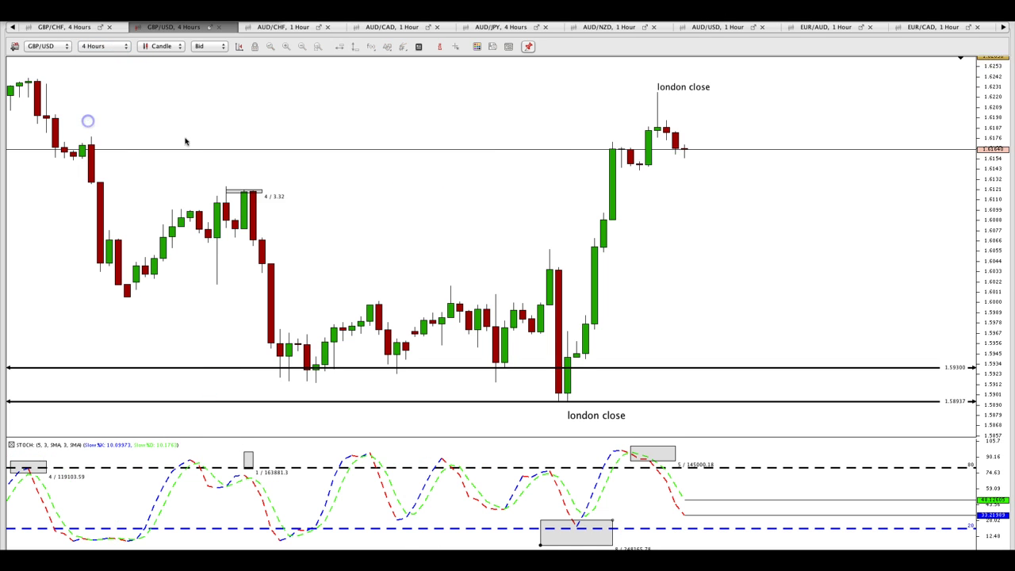
click(633, 448)
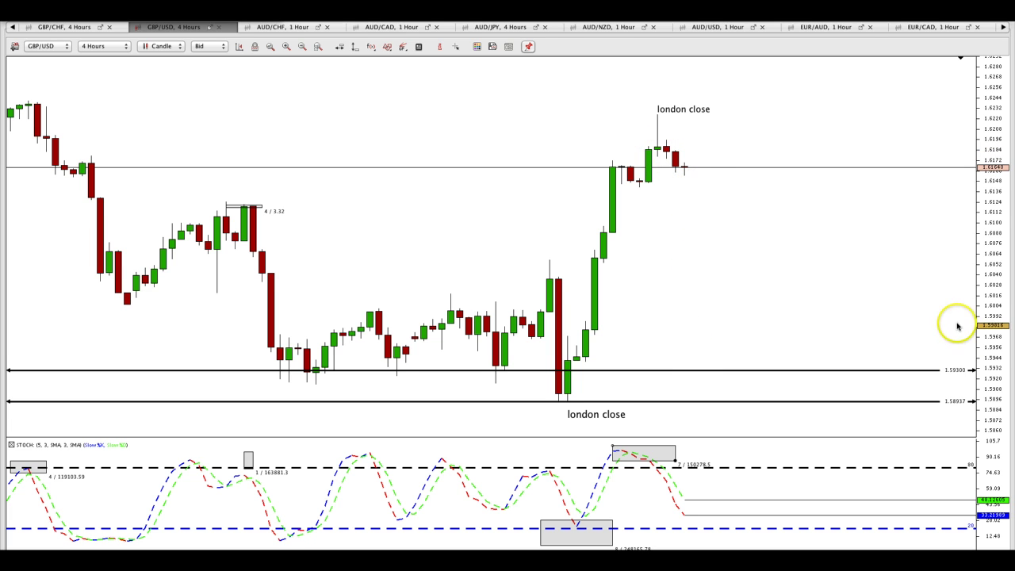
Draw a horizontal line at 1.61234 along the previous resistance high and turn on the crosshair to inspect price around it
drag(987, 317, 936, 316)
click(338, 46)
click(329, 160)
drag(283, 176, 238, 213)
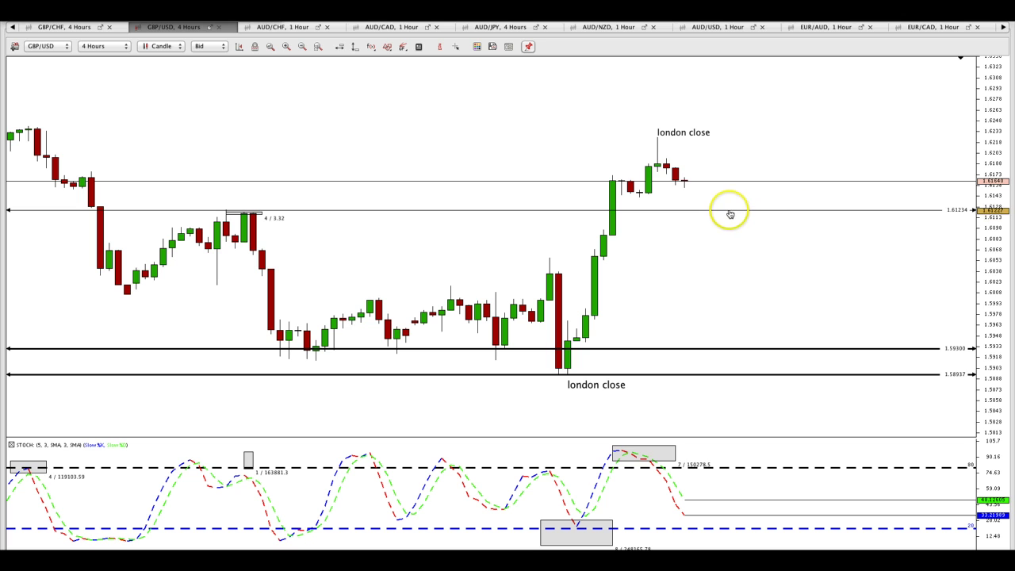
click(457, 48)
drag(667, 171, 698, 211)
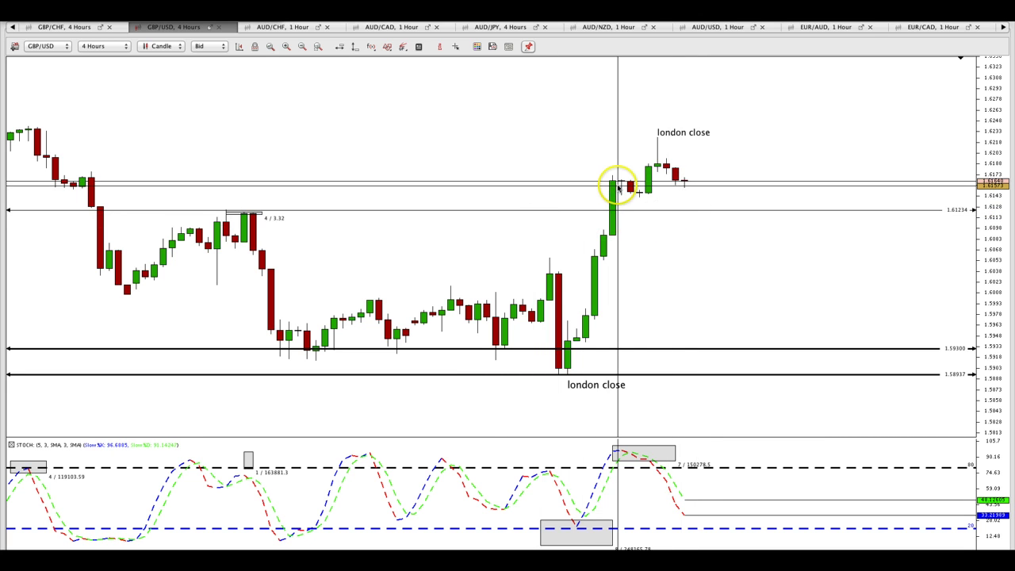
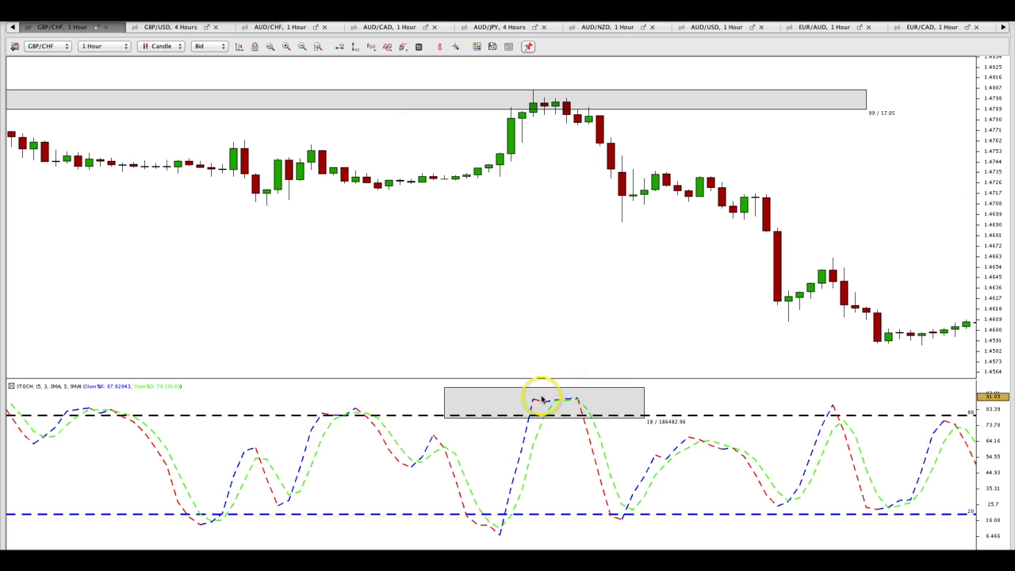
Draw a small rectangle inside the shaded overbought stochastic zone on the GBP/CHF 1-hour chart, beneath the resistance candles
drag(554, 400, 576, 412)
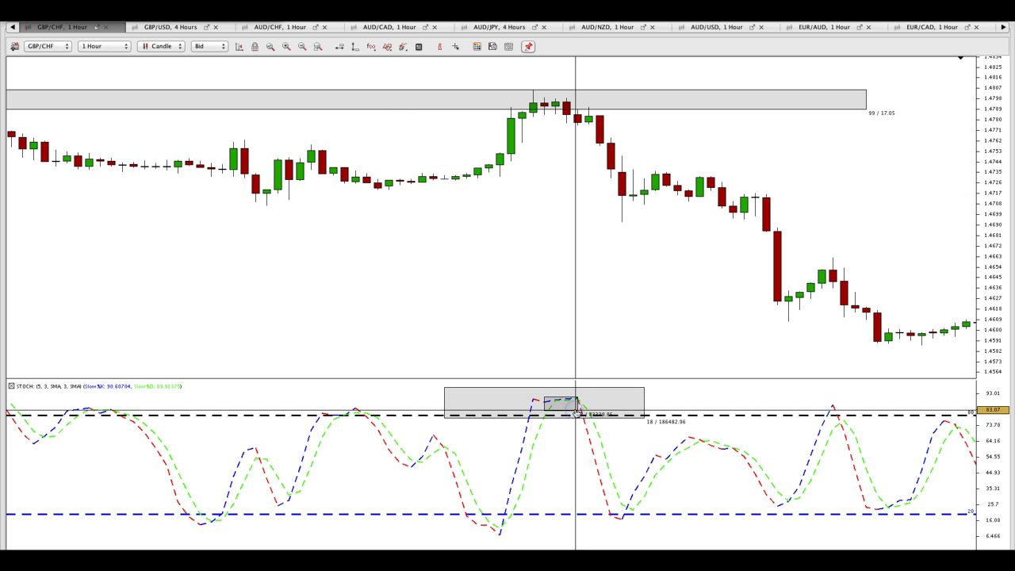
mouse_move(271, 207)
mouse_down()
mouse_move(536, 88)
mouse_move(535, 100)
mouse_up()
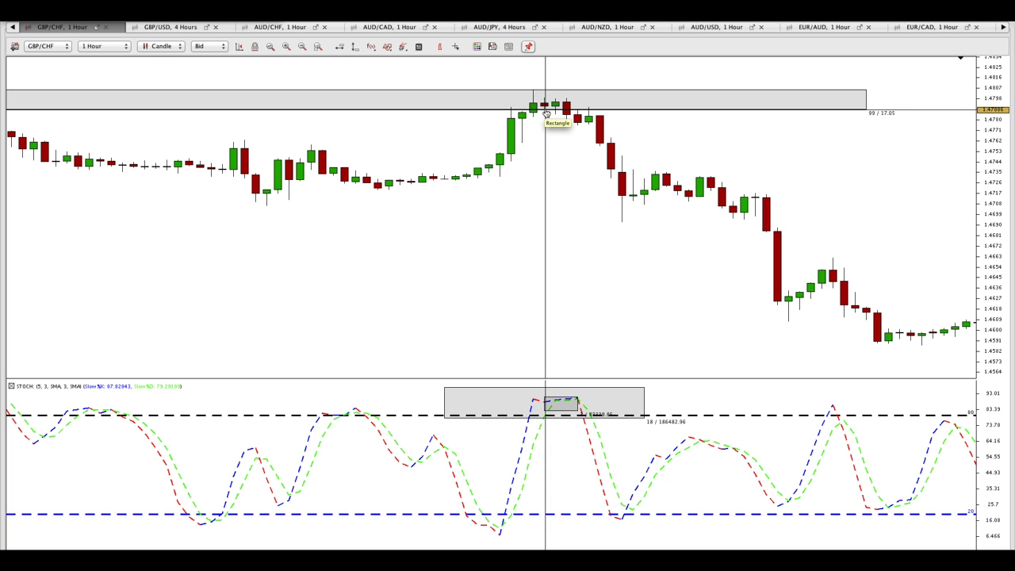
Switch GBP/CHF to the 4-hour timeframe, turn off the crosshair and examine the price reaction at the shaded resistance zone
click(101, 46)
click(91, 121)
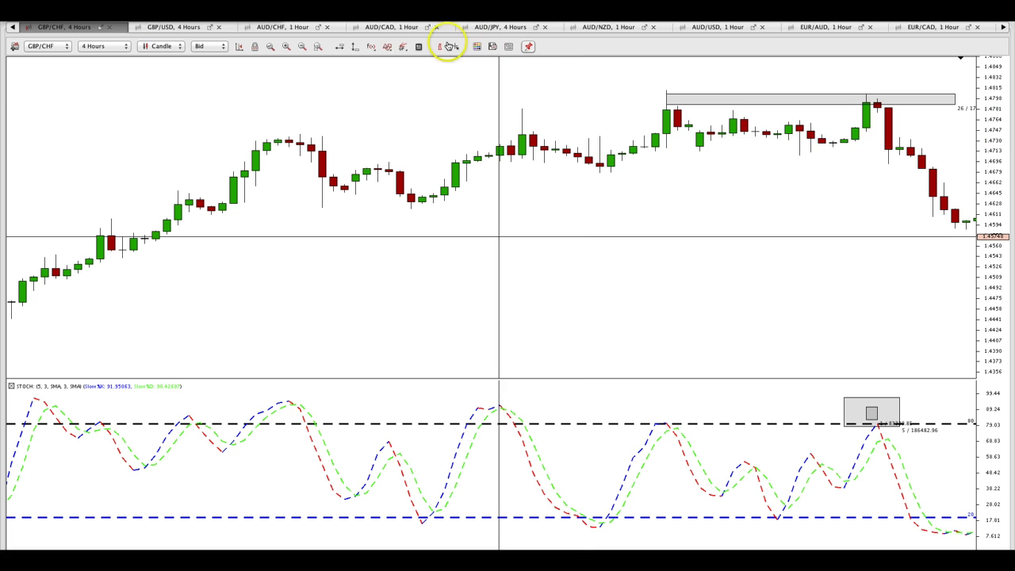
drag(518, 82, 362, 84)
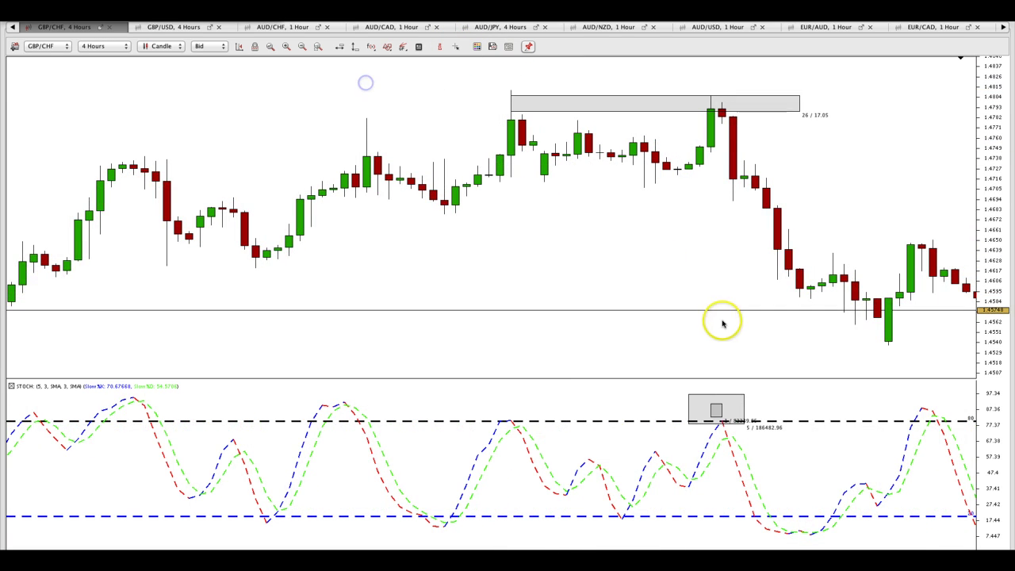
drag(611, 256, 590, 253)
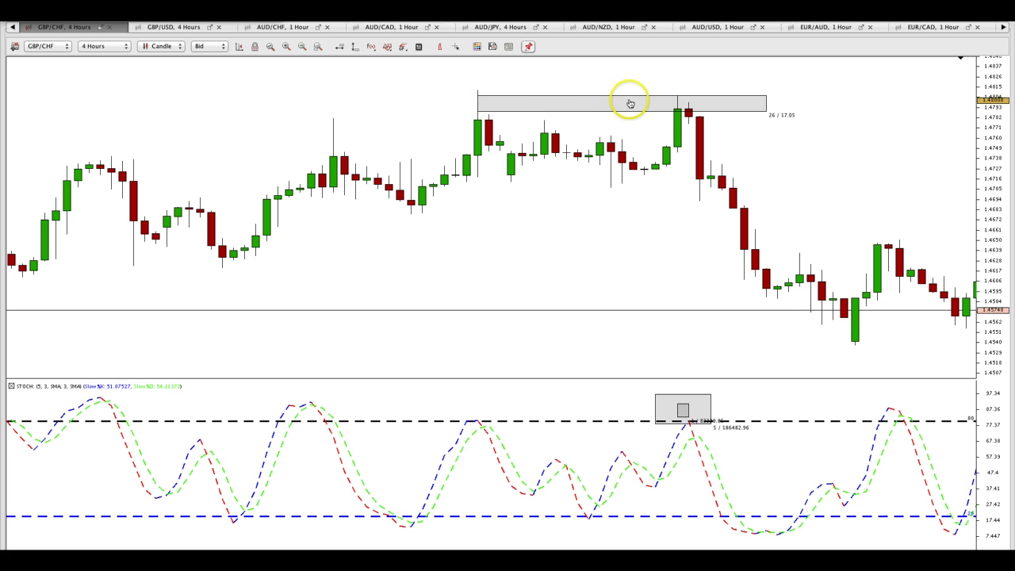
drag(990, 131, 989, 128)
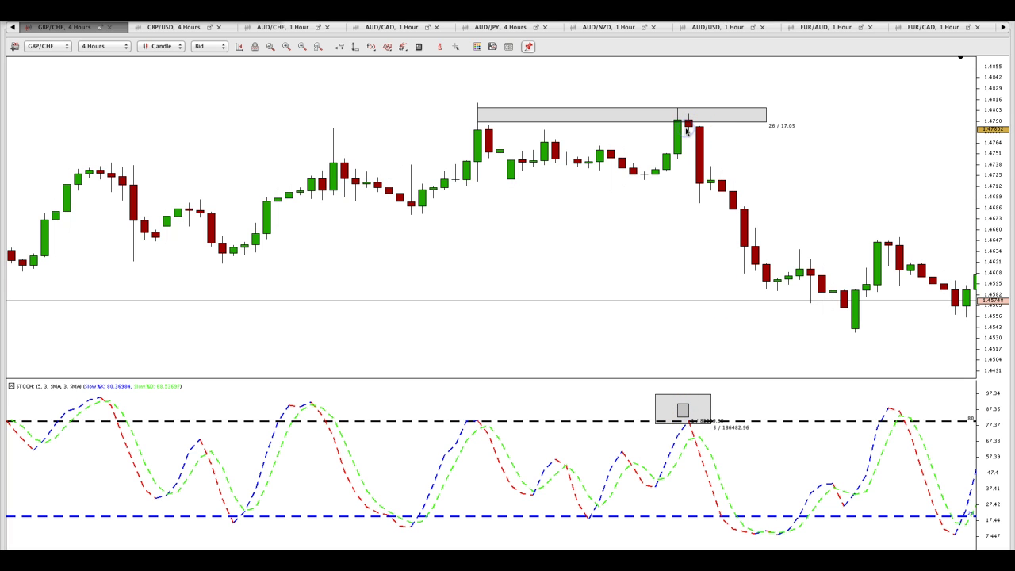
Return GBP/CHF to the 1-hour timeframe and examine the candlestick patterns inside the shaded resistance zone
click(120, 46)
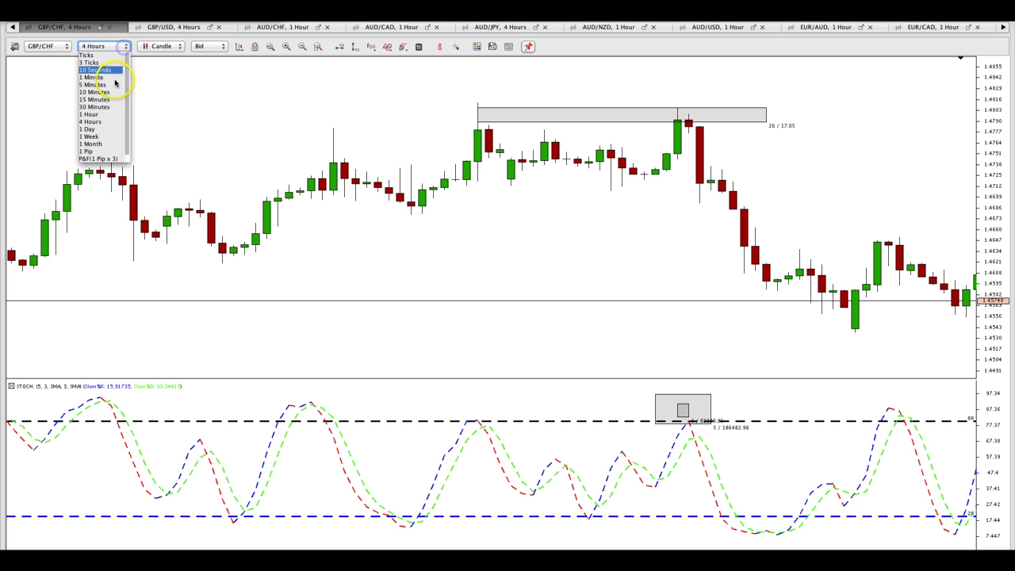
click(99, 117)
drag(190, 103, 723, 112)
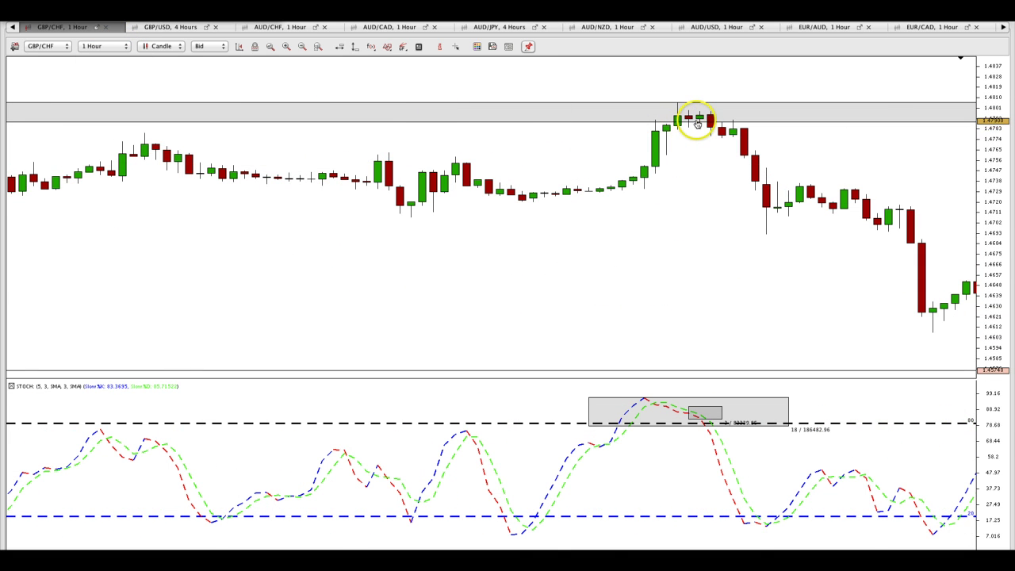
click(44, 49)
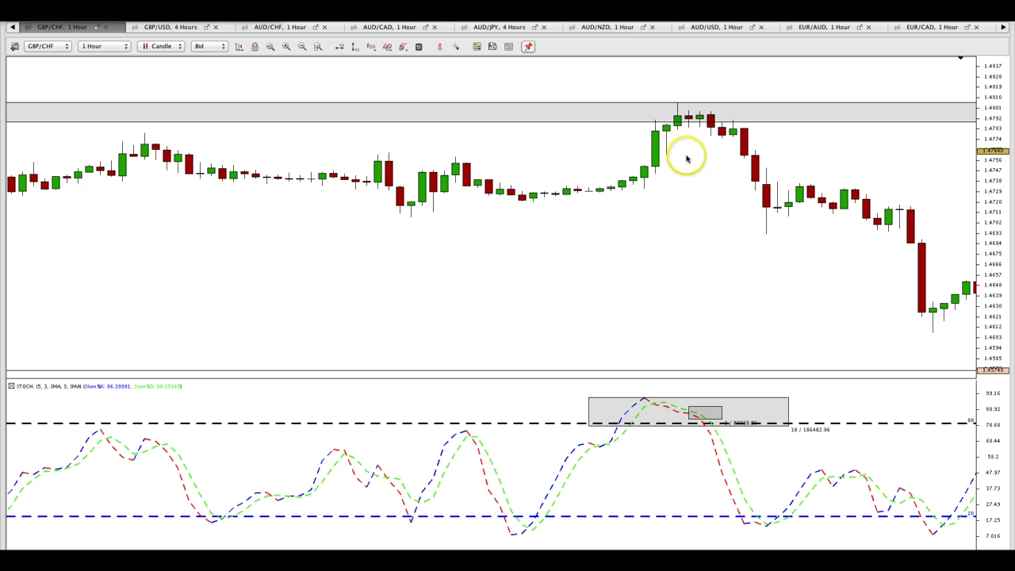
drag(686, 133, 665, 136)
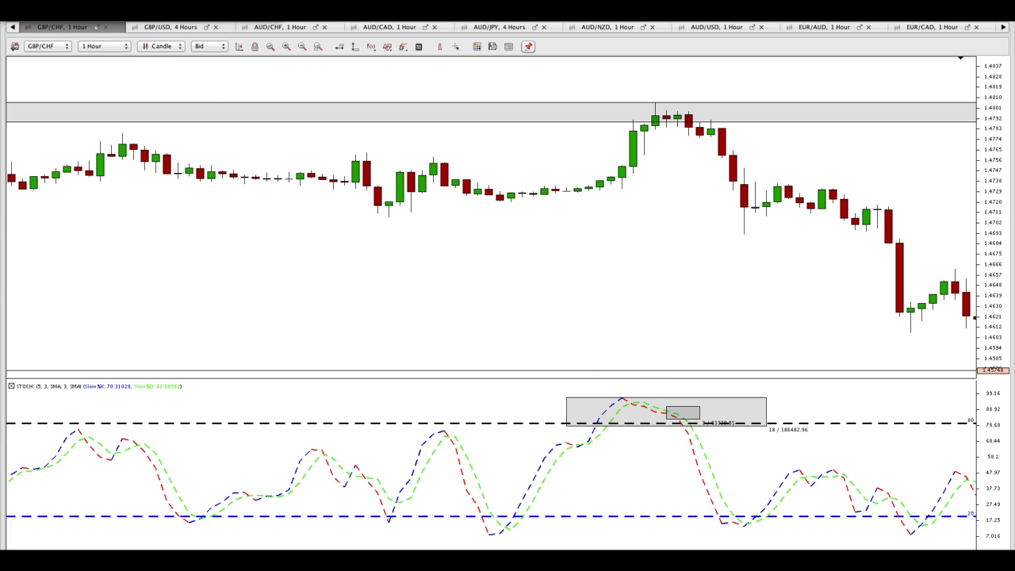
Open the AUD/NZD 1-hour chart and draw a thin rectangle about 41 bars long along the support lows near 1.1311
click(608, 27)
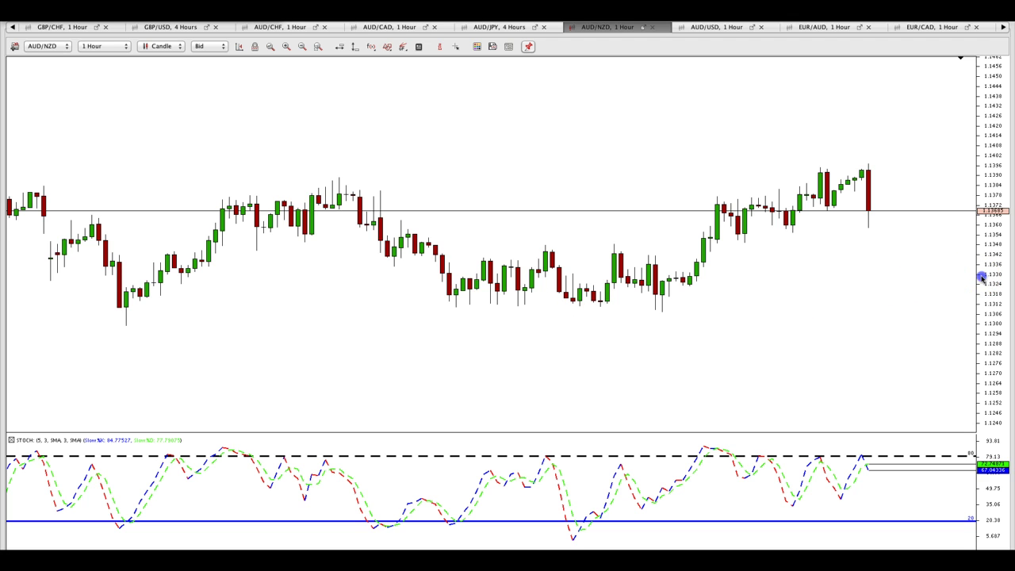
scroll(982, 275, up, 1)
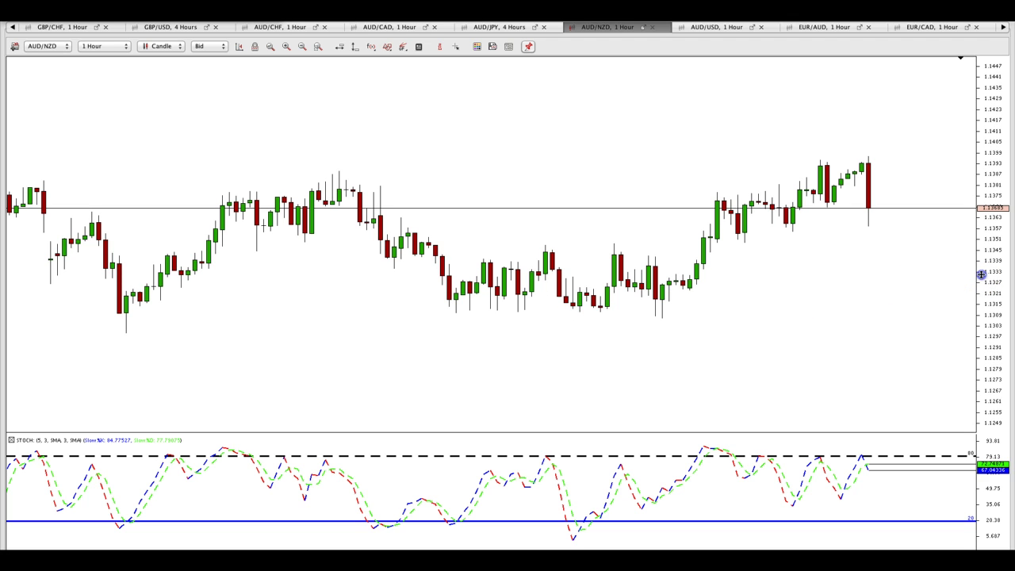
click(533, 320)
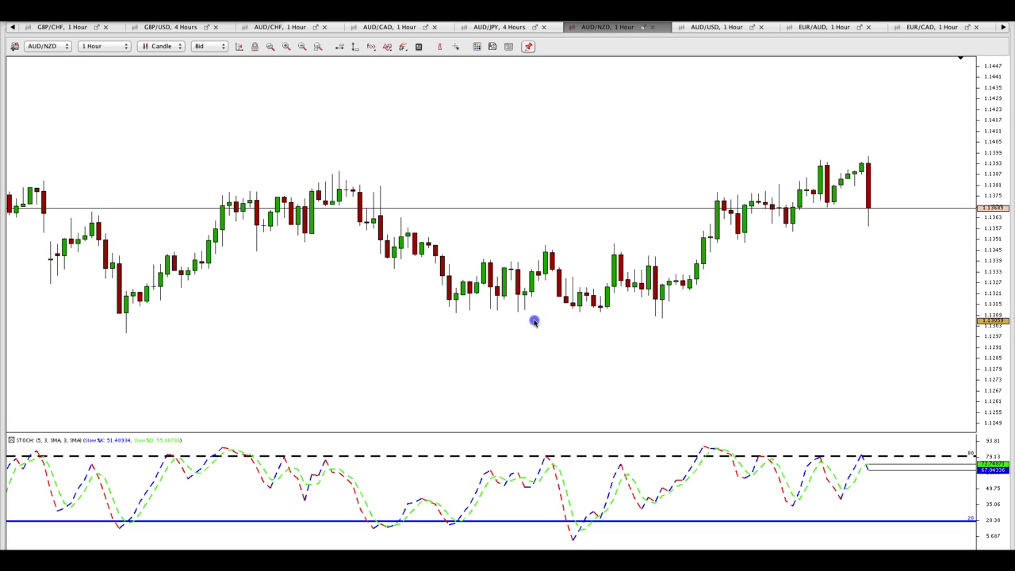
click(387, 46)
click(396, 126)
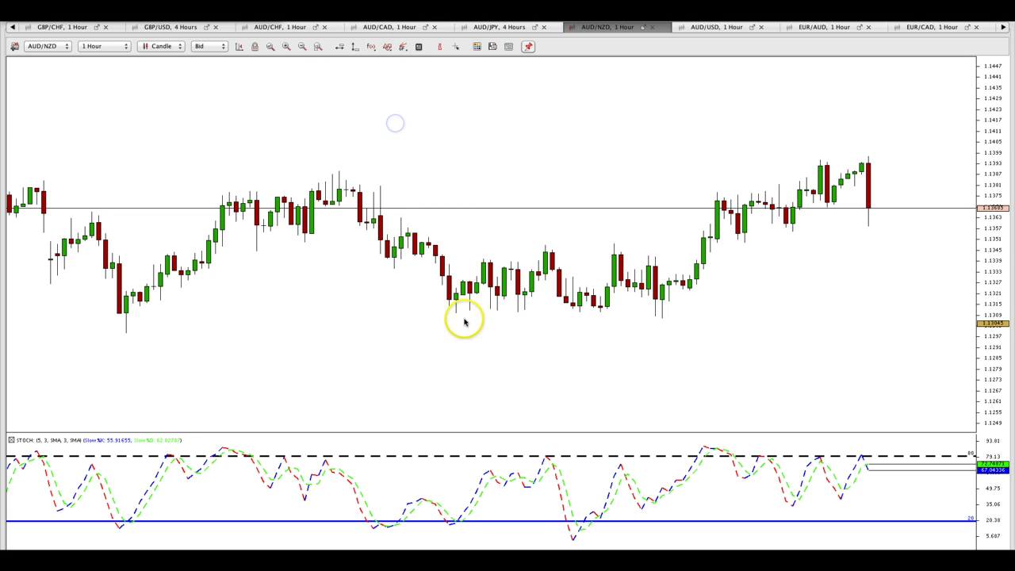
drag(449, 314, 731, 310)
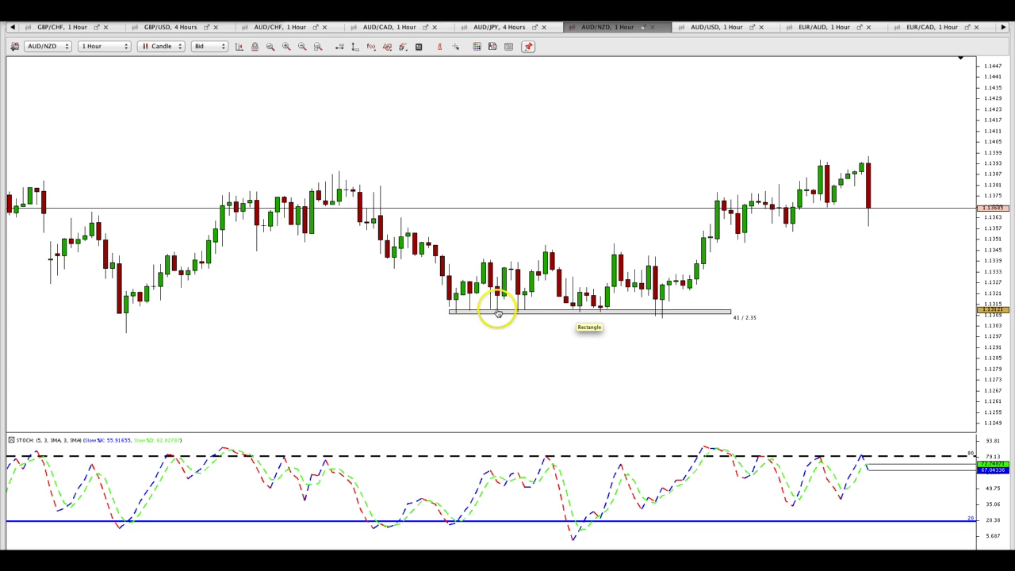
Draw a rectangle about 10 bars wide around the deepest oversold stochastic dip below the 20 level on AUD/NZD
click(387, 47)
click(394, 123)
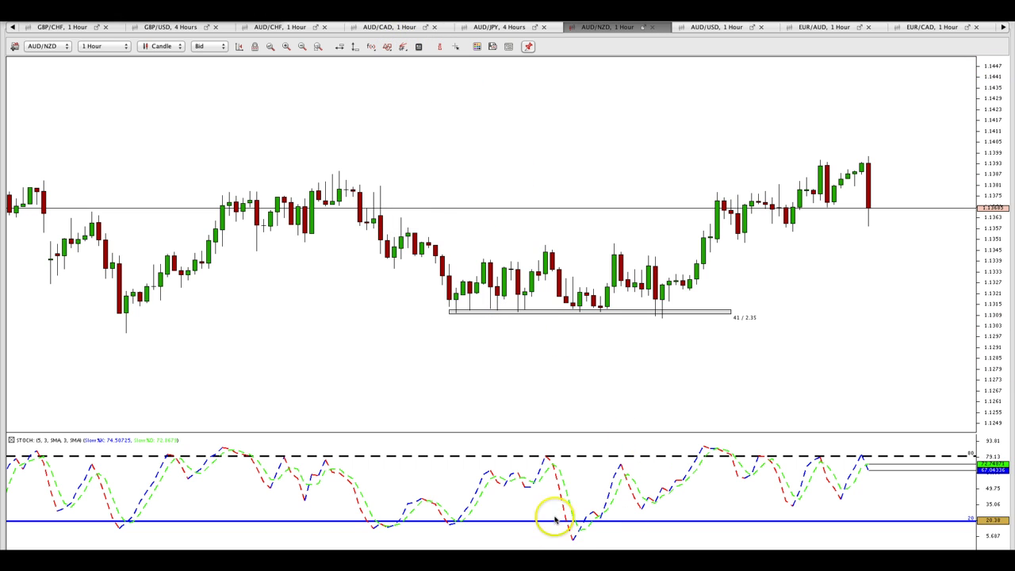
drag(553, 518, 620, 534)
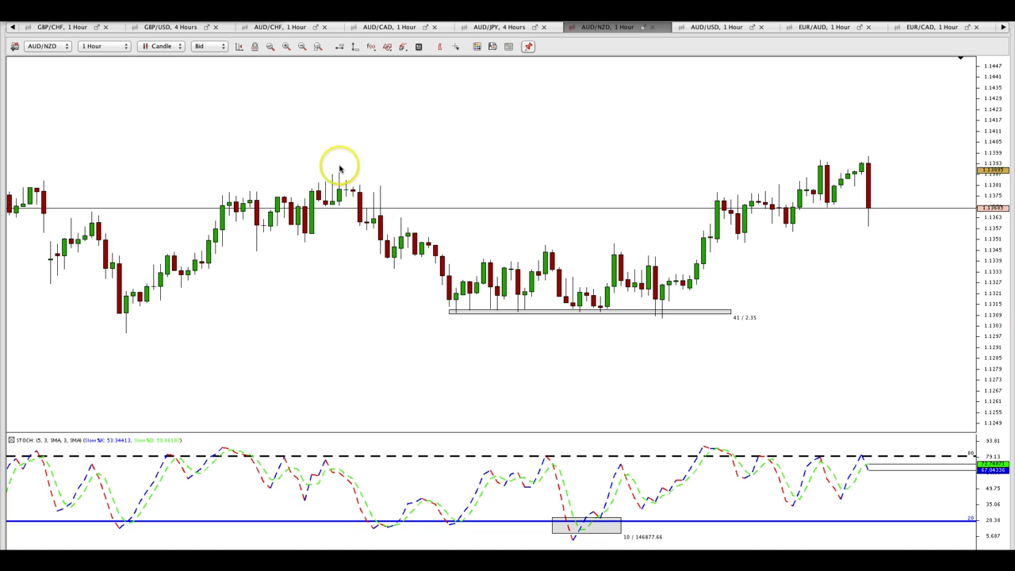
Switch AUD/NZD to the 4-hour timeframe and widen the shaded stochastic rectangle below the support zone to about 4 bars
click(583, 311)
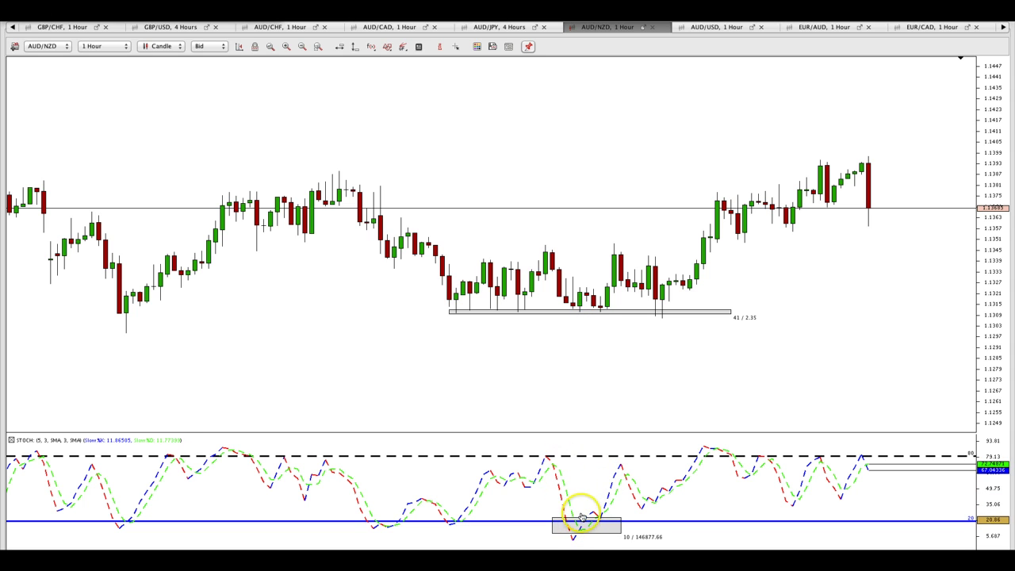
drag(611, 351, 597, 346)
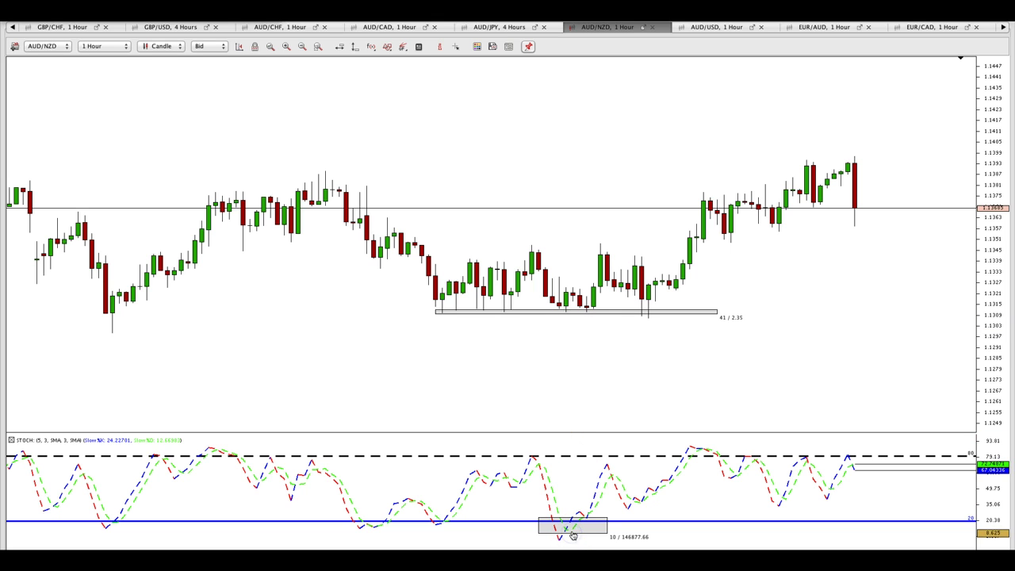
click(123, 46)
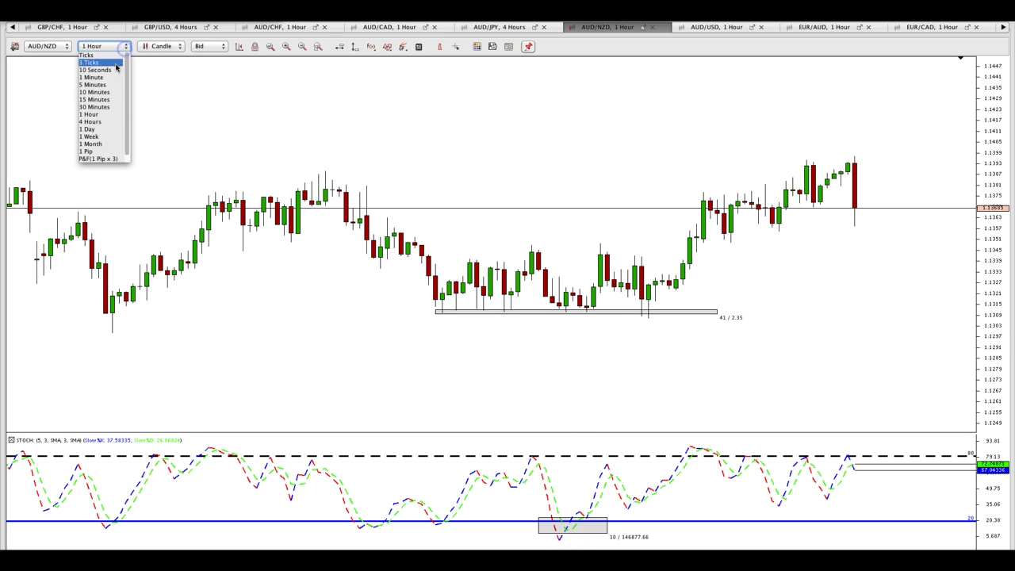
click(89, 121)
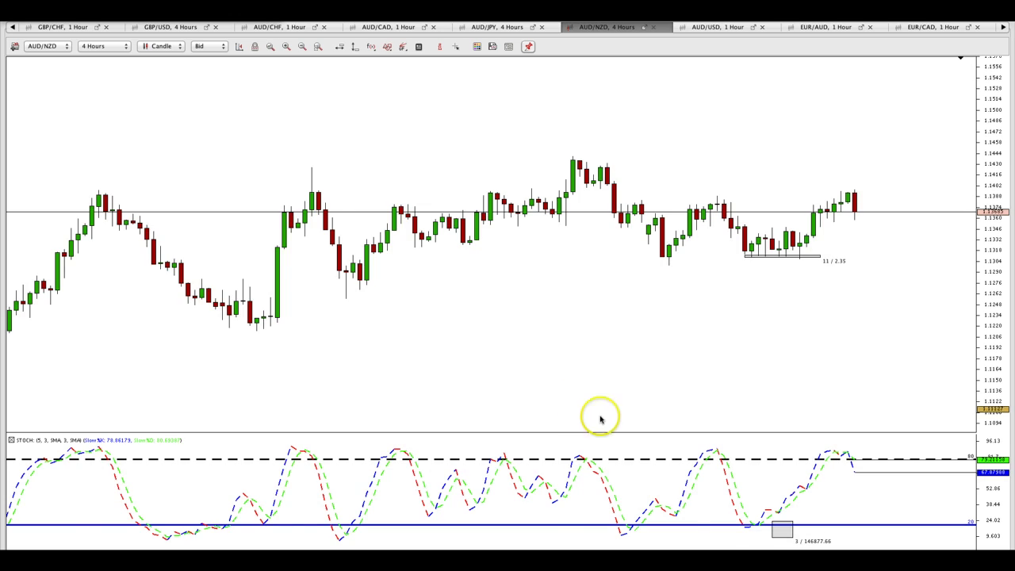
drag(600, 418, 492, 405)
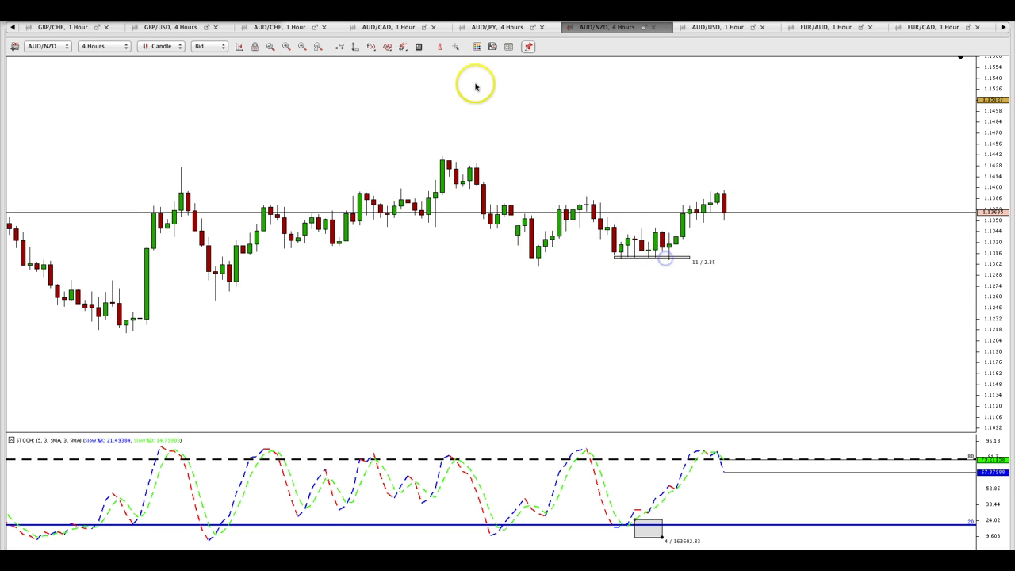
Draw a thin rectangle about 61 bars long along the AUD/NZD support lows near 1.1310
click(387, 47)
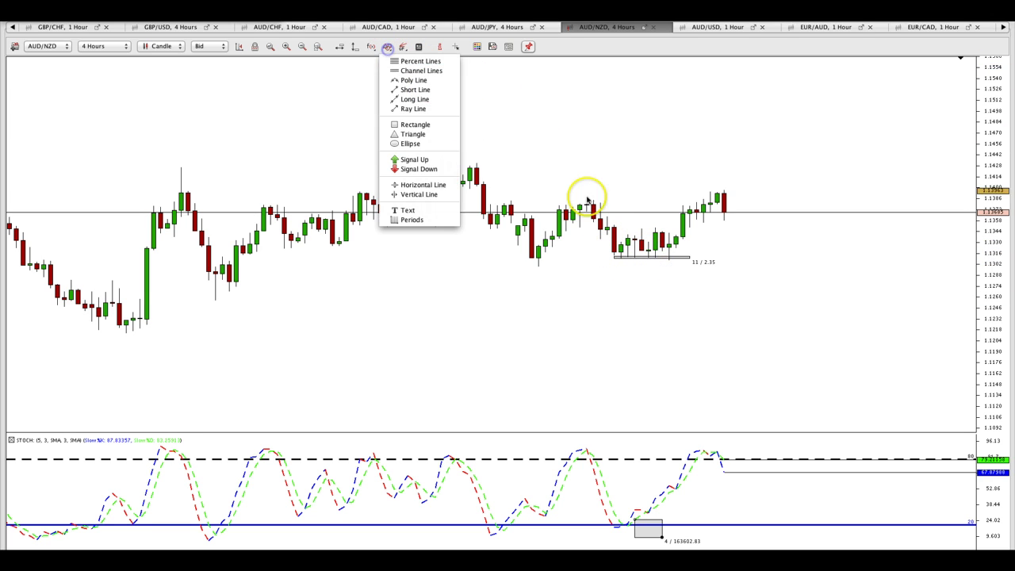
click(413, 125)
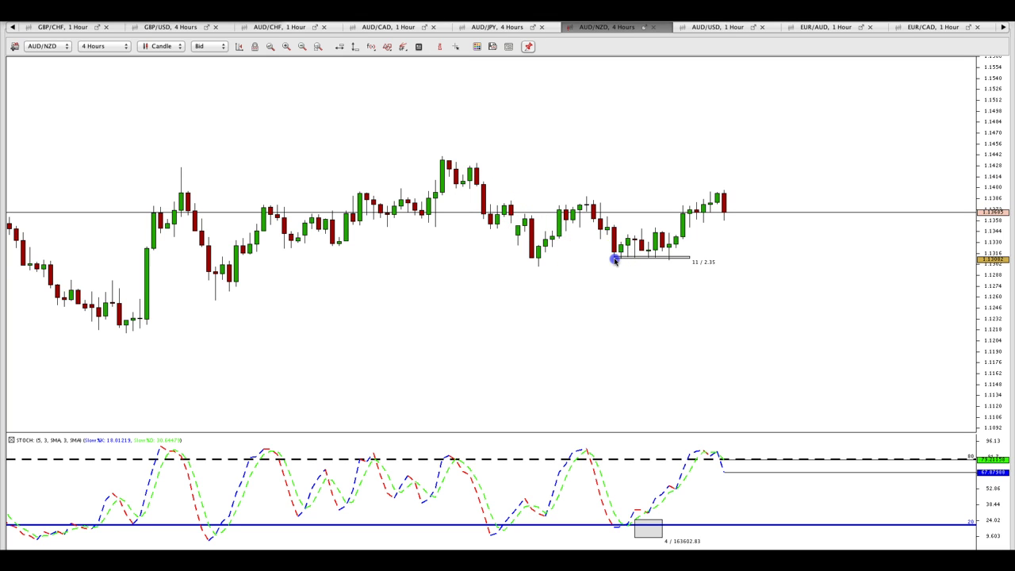
drag(614, 261, 242, 258)
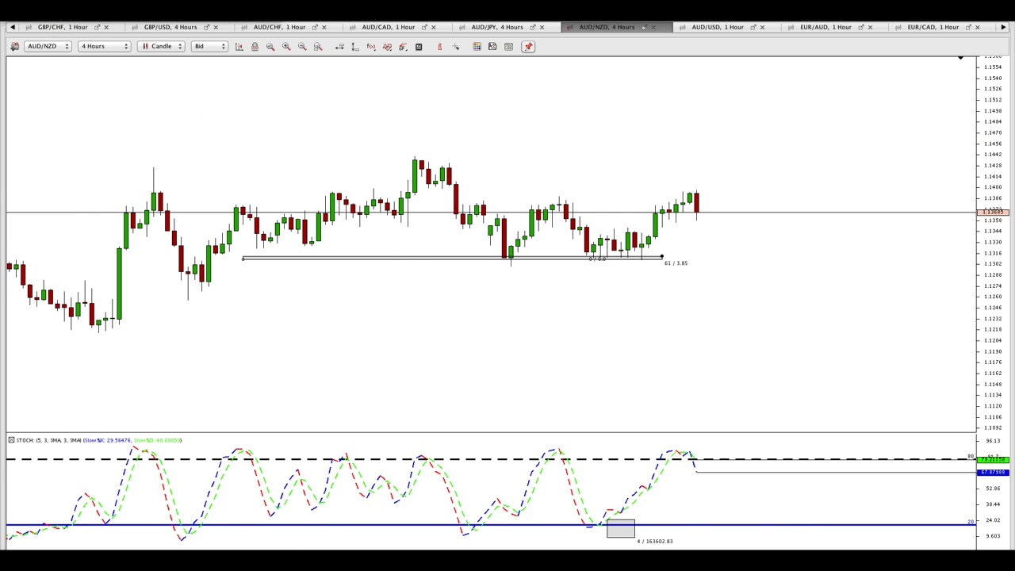
Return AUD/NZD to the 1-hour timeframe and move the vertical line at the May 2013 lows to 00:00, then to 05:00 on 2013-05-16
click(103, 46)
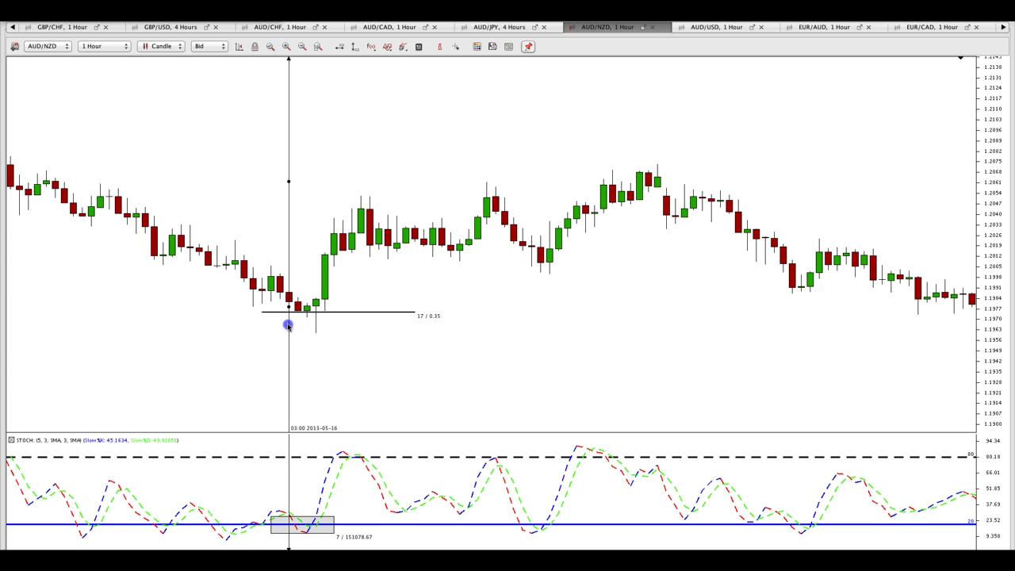
drag(288, 325, 263, 322)
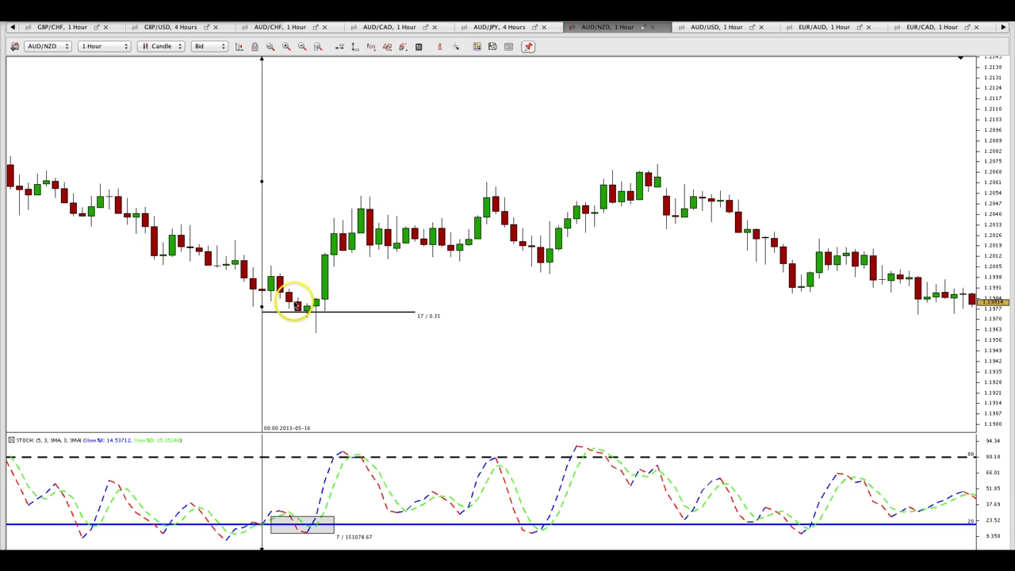
drag(356, 328, 392, 333)
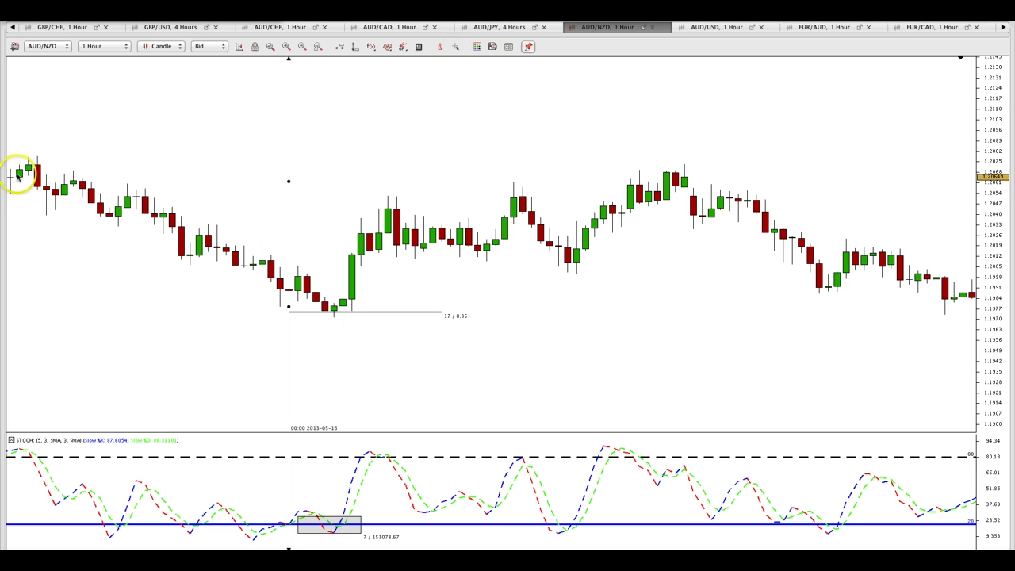
drag(32, 154, 111, 218)
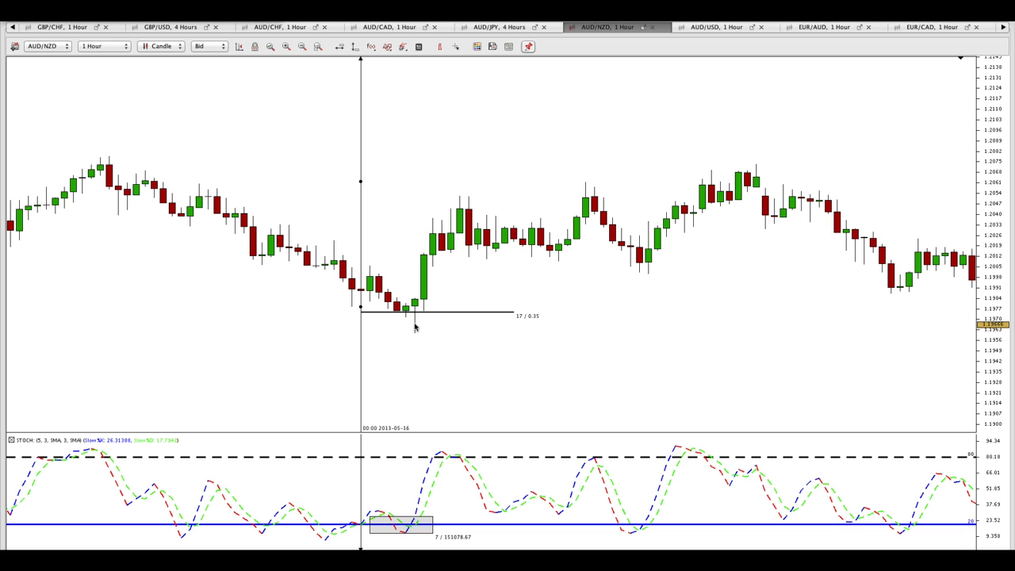
drag(465, 360, 412, 355)
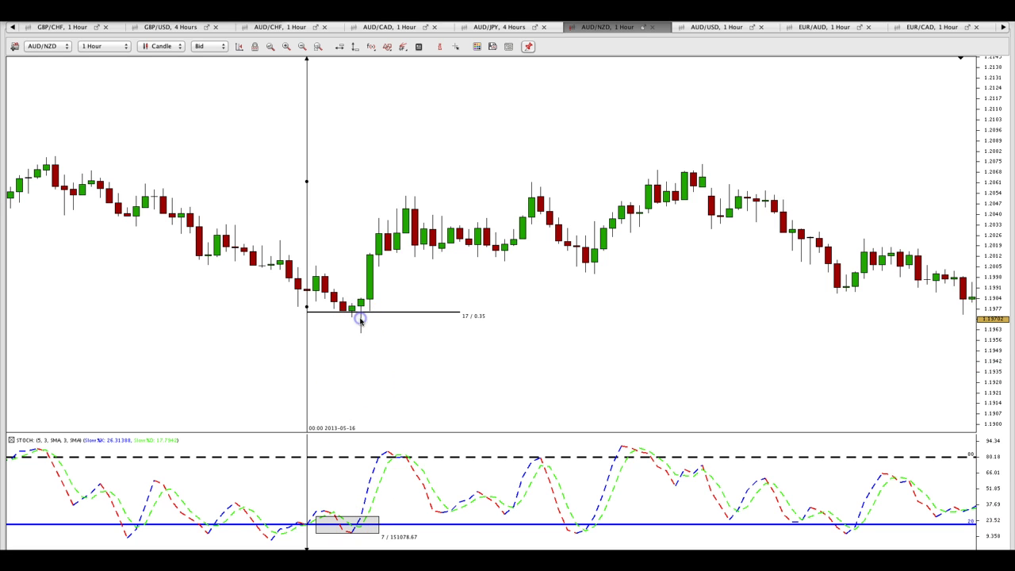
click(351, 519)
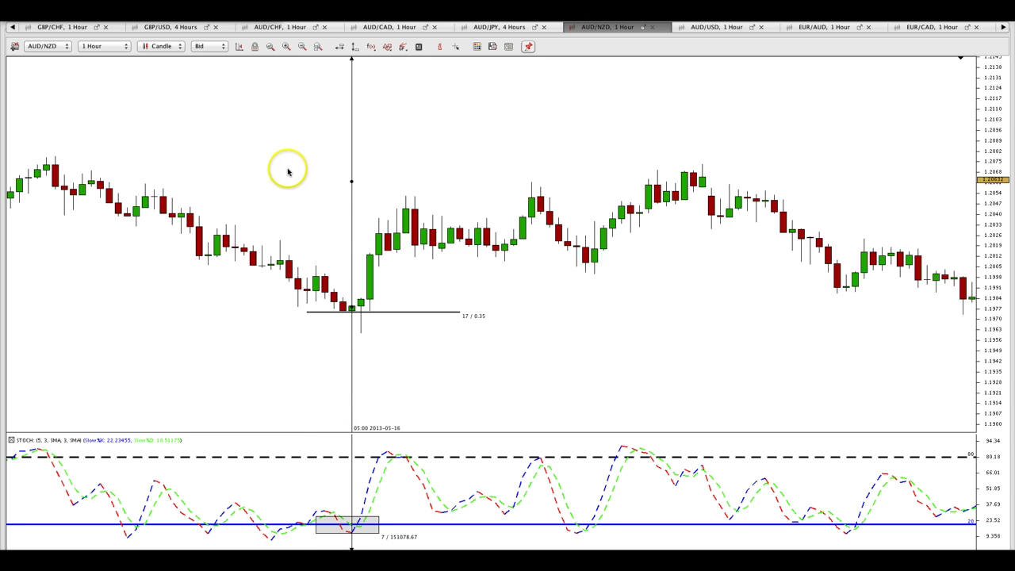
Switch AUD/NZD to the 4-hour timeframe and remove the vertical line at 05:00 on 2013-05-16
click(107, 46)
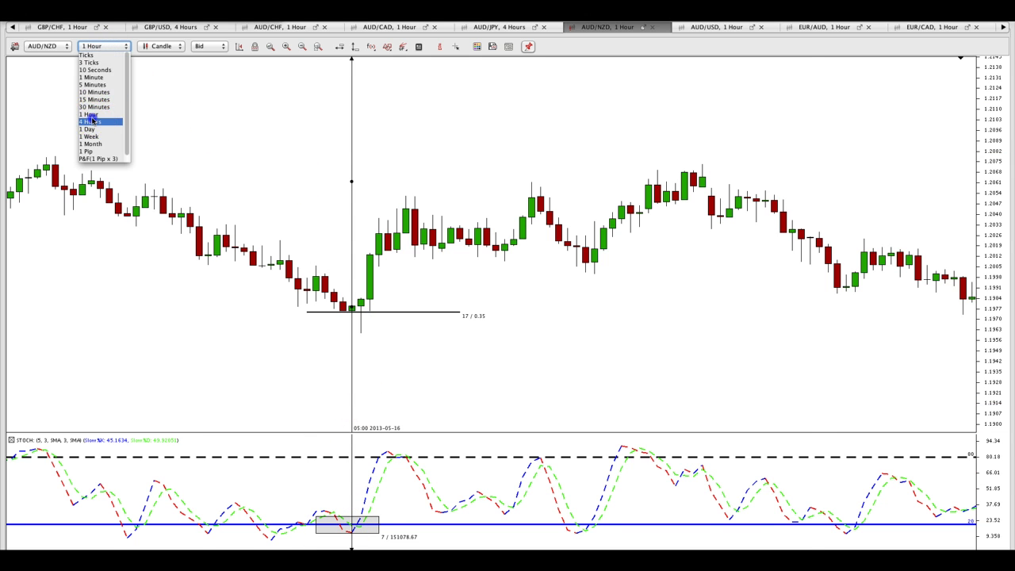
click(92, 121)
drag(433, 308, 254, 297)
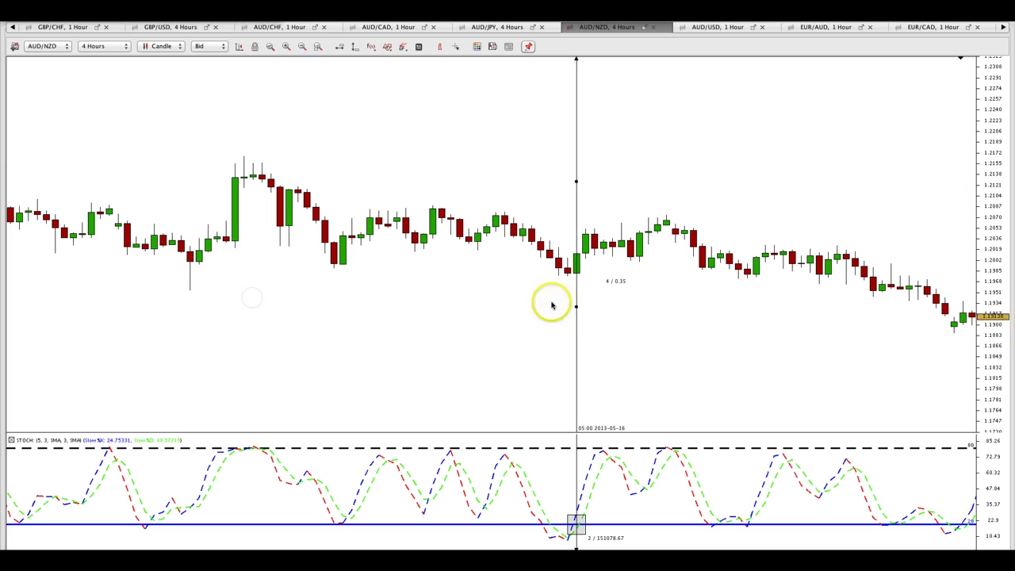
right_click(576, 301)
click(599, 422)
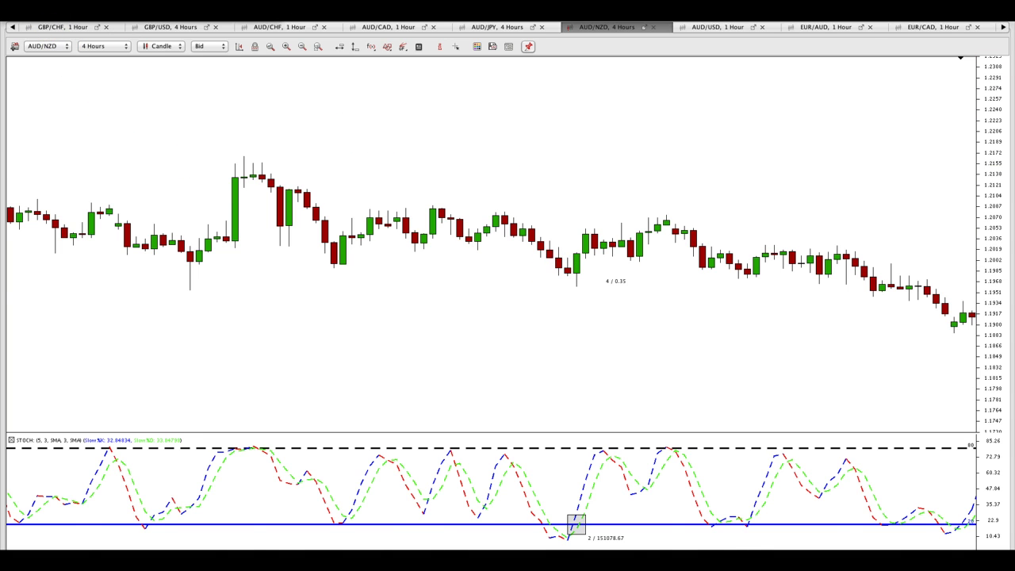
Open the EUR/CAD 1-hour chart, turn on the crosshair and mark the sharp low with a vertical line at 15:00 on 2013-10-16
click(932, 27)
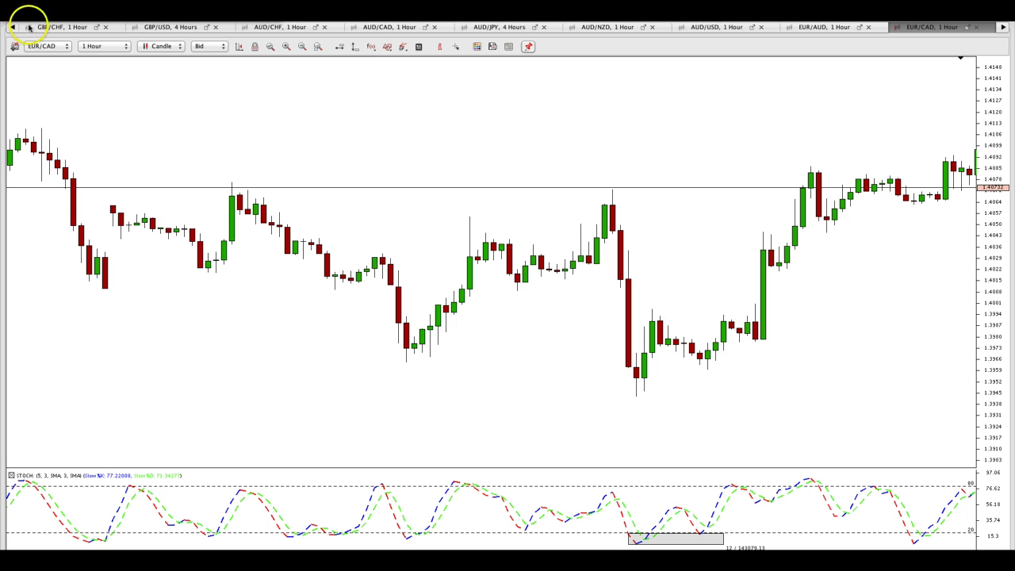
drag(564, 367, 505, 364)
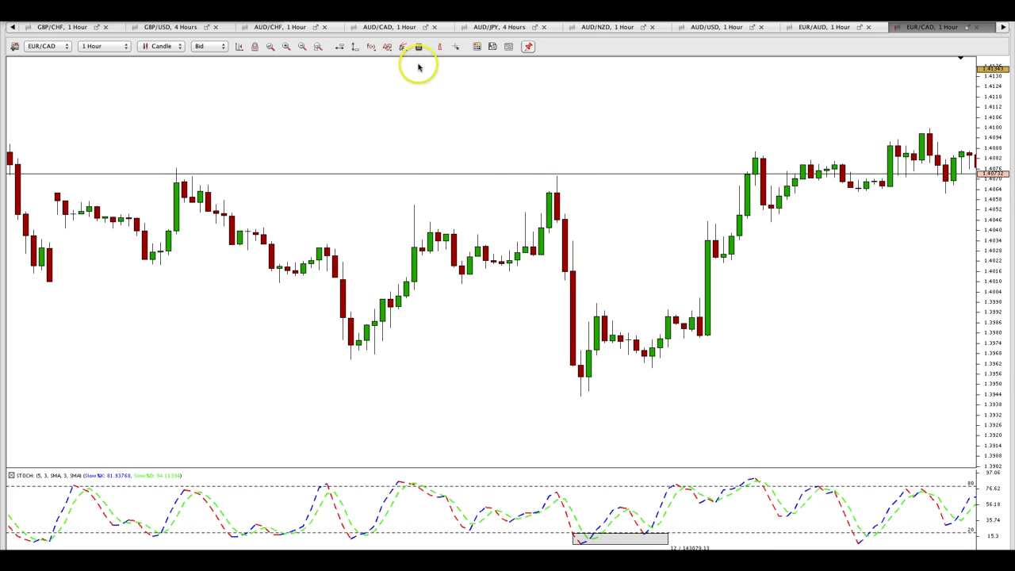
click(456, 46)
drag(554, 174, 593, 397)
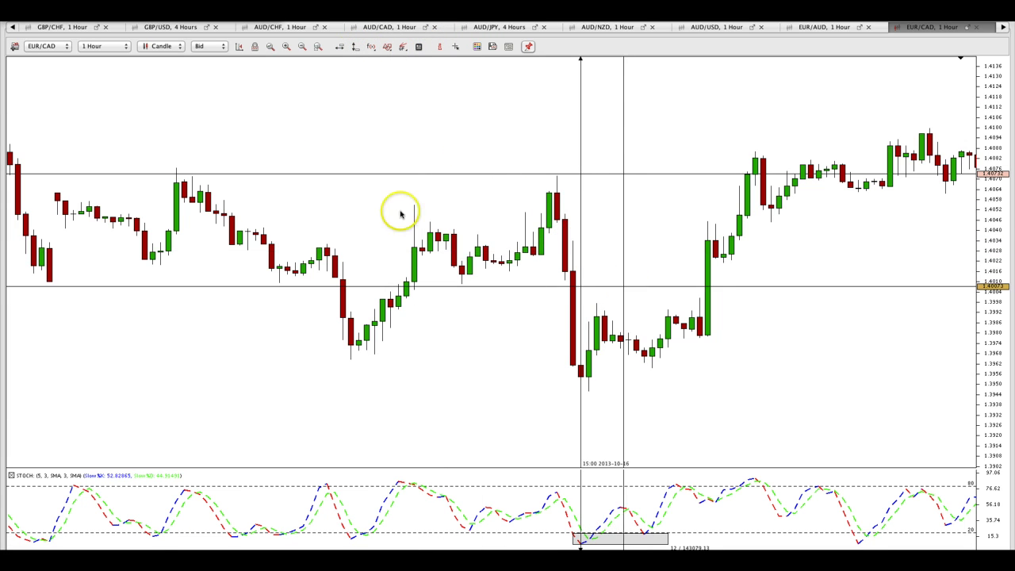
Switch EUR/CAD to the 4-hour timeframe, turn off the crosshair and move the shaded stochastic rectangle onto the dip at the 20 level
click(119, 48)
click(106, 115)
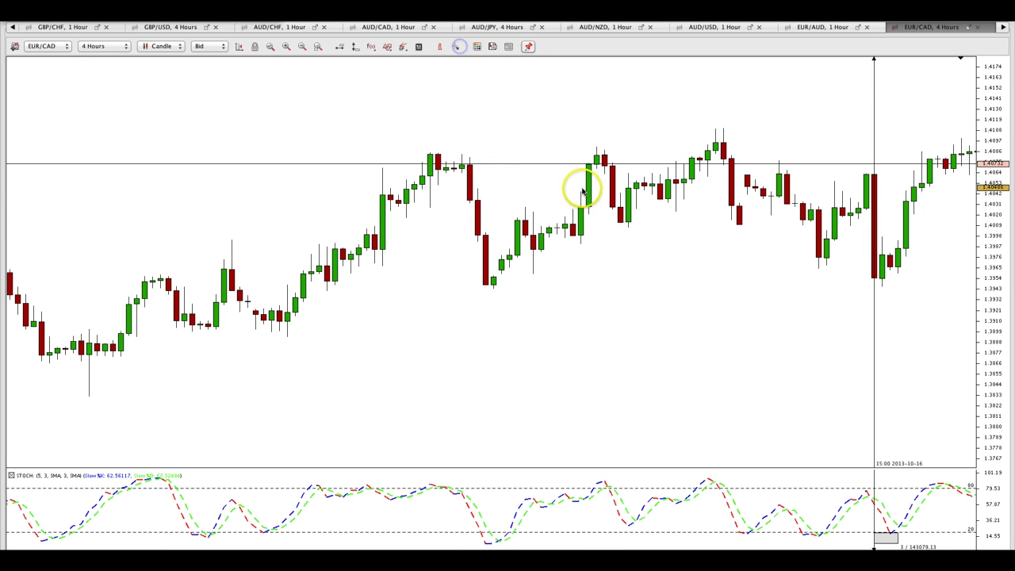
drag(578, 186, 302, 175)
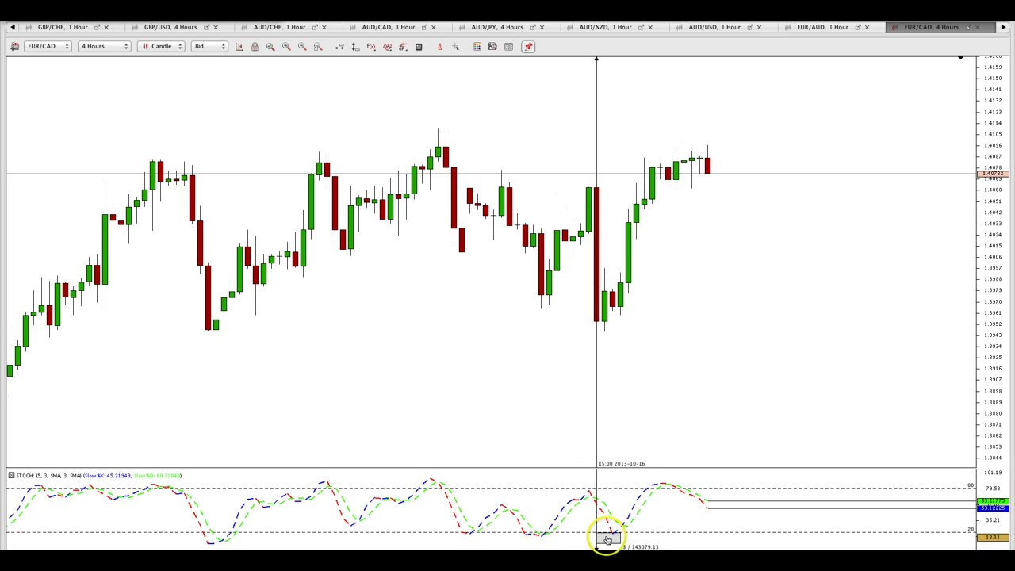
mouse_move(619, 532)
mouse_down()
mouse_move(594, 540)
mouse_move(635, 529)
mouse_up()
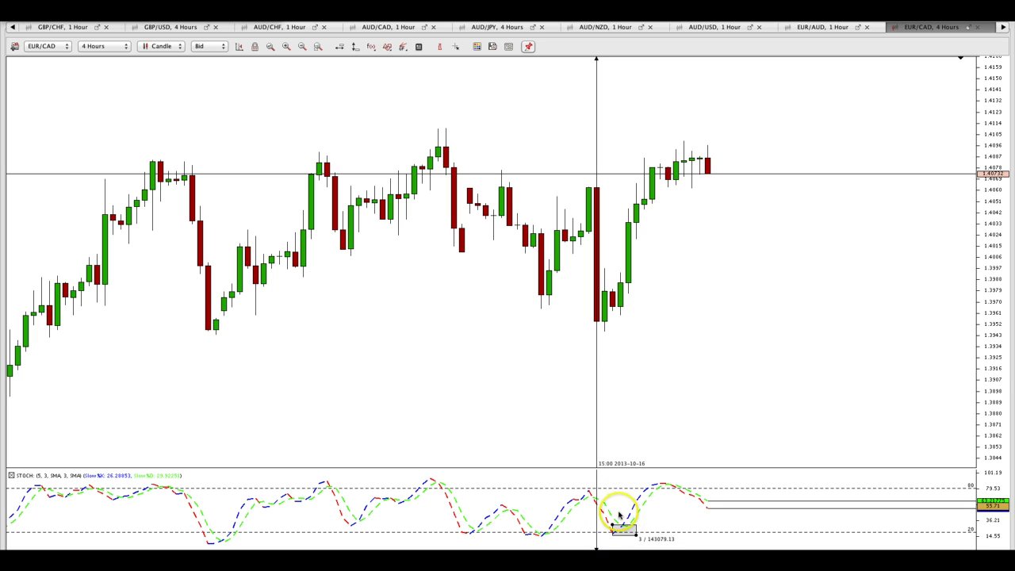
Remove the vertical line at 15:00 on 2013-10-16 from the EUR/CAD chart
mouse_move(622, 529)
mouse_down()
mouse_move(618, 352)
mouse_move(595, 388)
mouse_up()
right_click(596, 388)
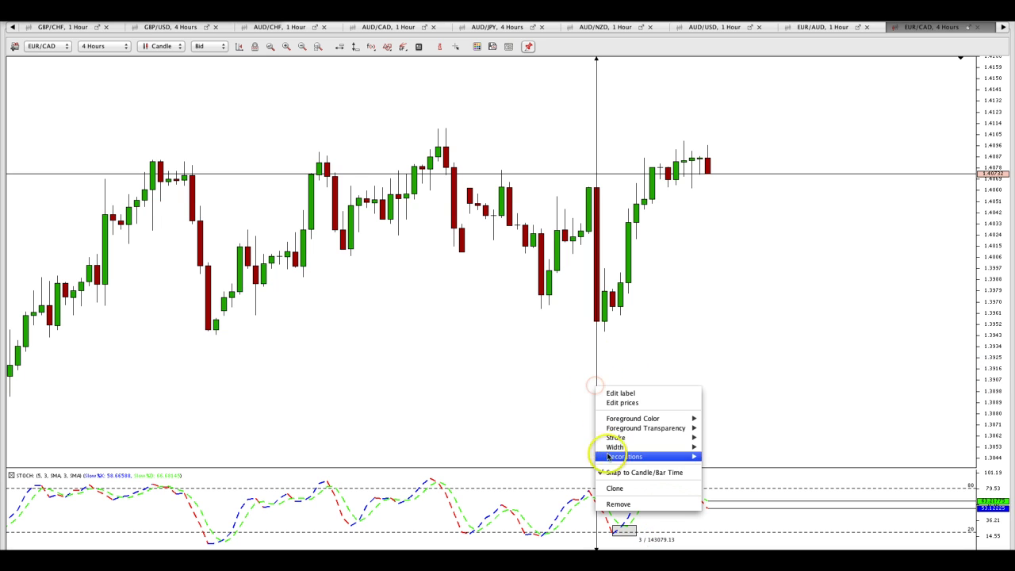
click(617, 503)
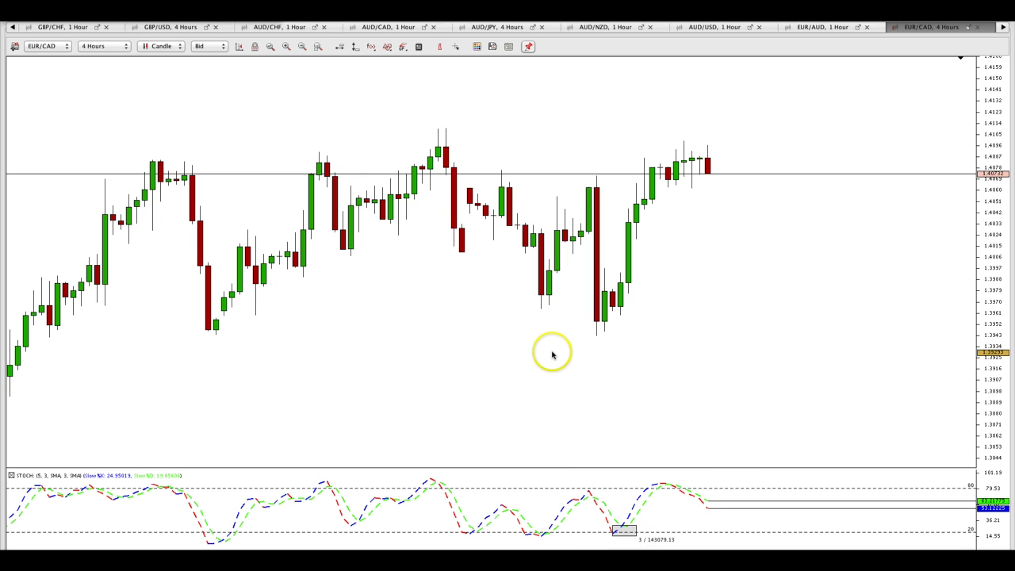
Enlarge the stochastic pane below the EUR/CAD price chart and compare its shaded dip with the candles above
mouse_move(552, 356)
mouse_down()
mouse_move(545, 347)
mouse_move(593, 170)
mouse_move(605, 335)
mouse_up()
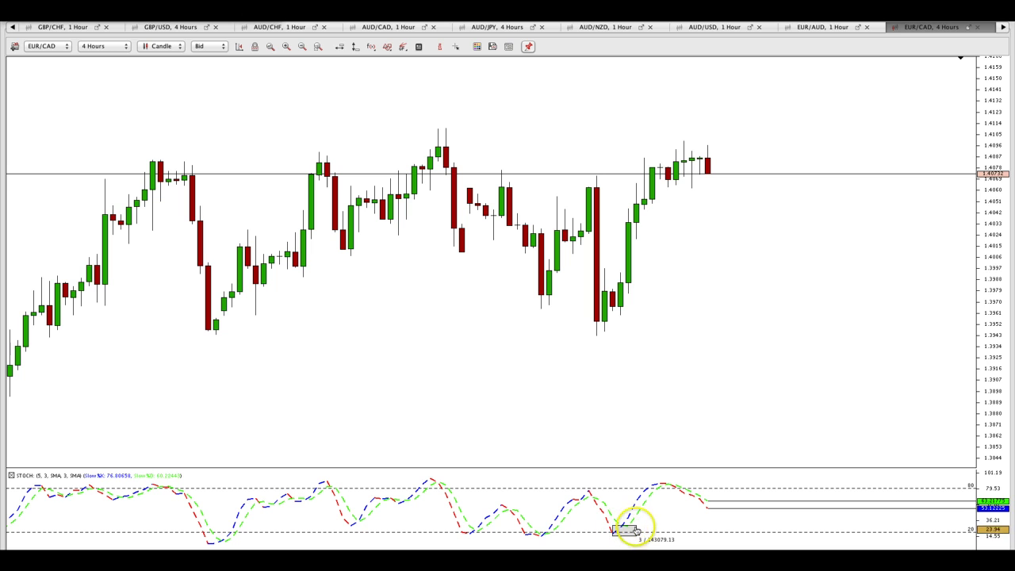
drag(635, 530, 612, 436)
drag(623, 498, 618, 287)
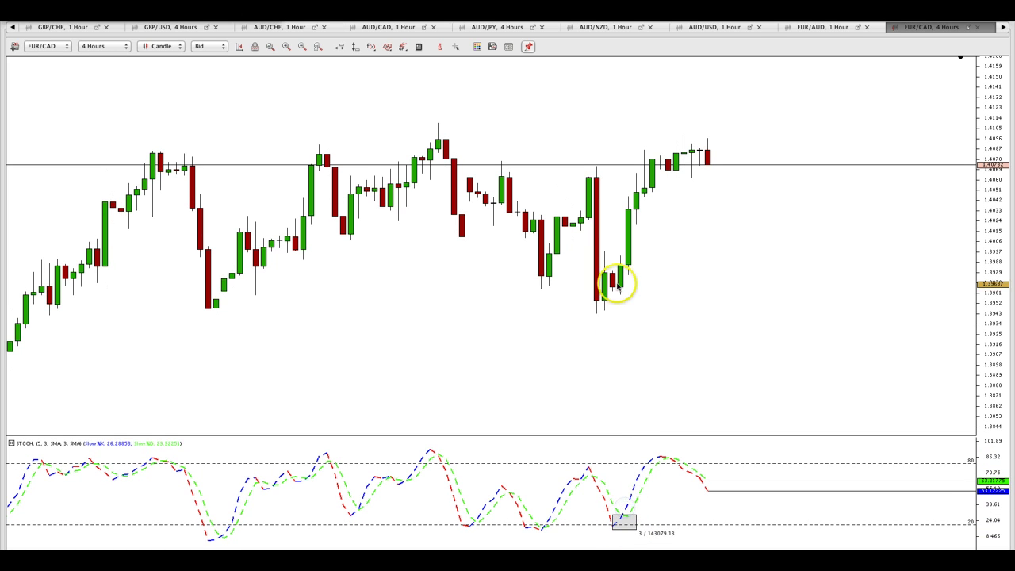
Return EUR/CAD to the 1-hour timeframe and examine the price bounce from the October low against the shaded stochastic area
click(92, 46)
click(87, 112)
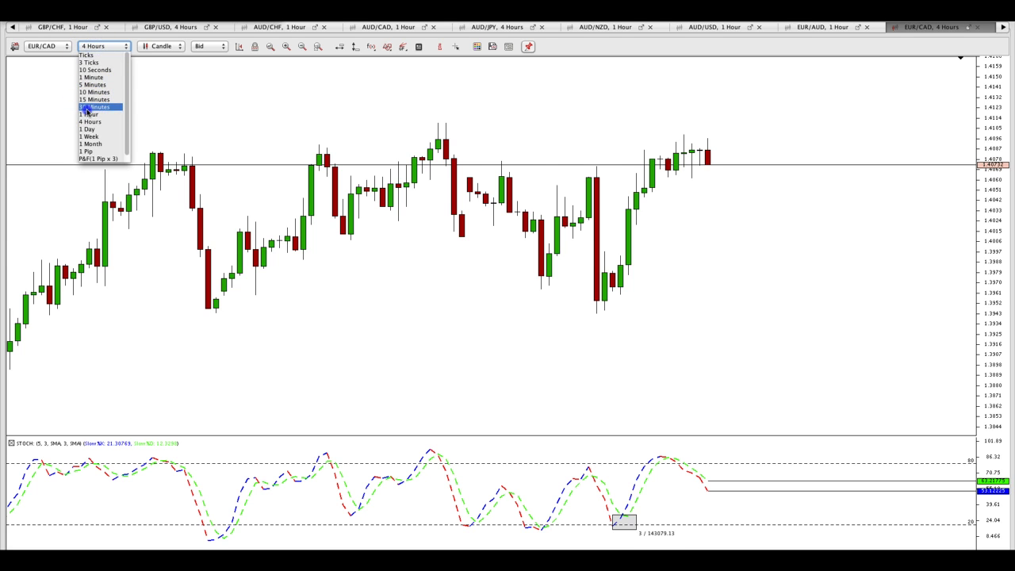
drag(370, 211, 652, 359)
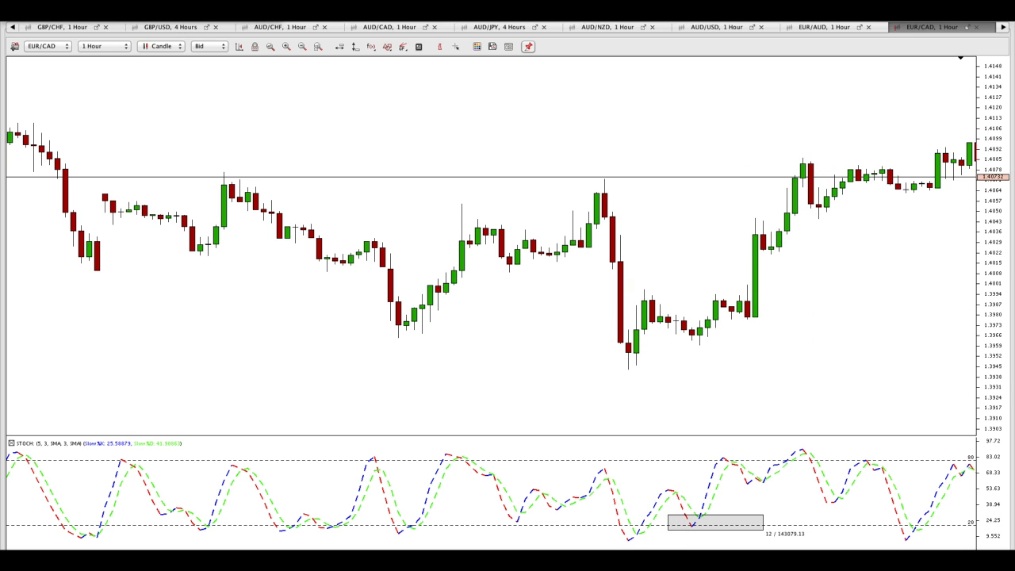
Open the AUD/USD 1-hour chart and remove the placeholder "Text" label below the coaching services list
click(714, 27)
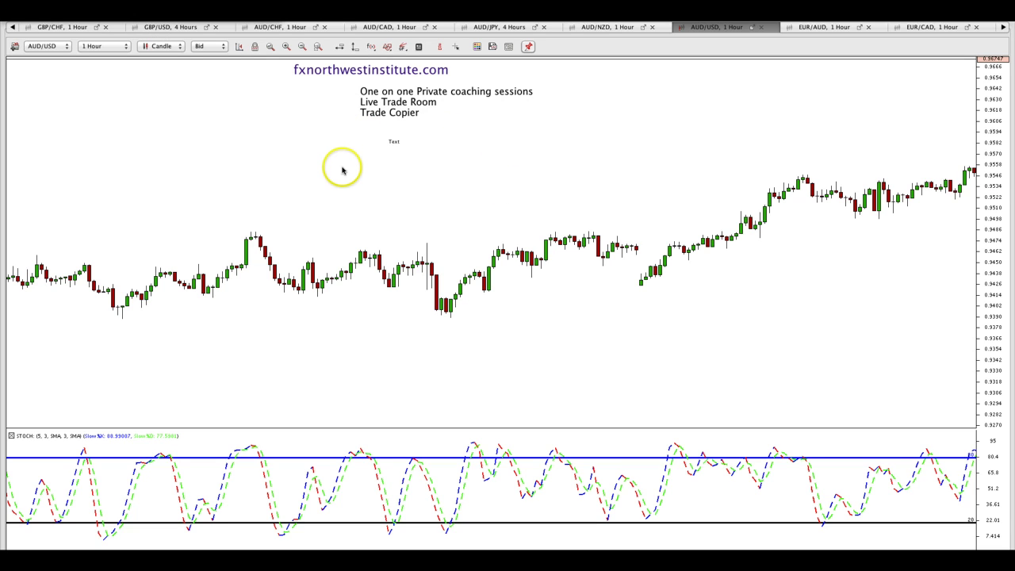
click(393, 142)
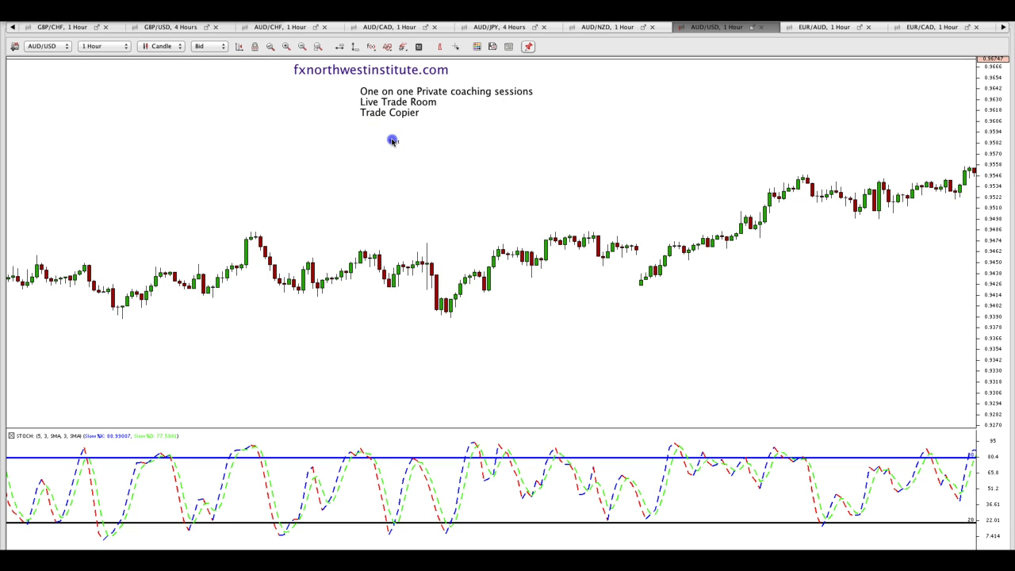
right_click(393, 142)
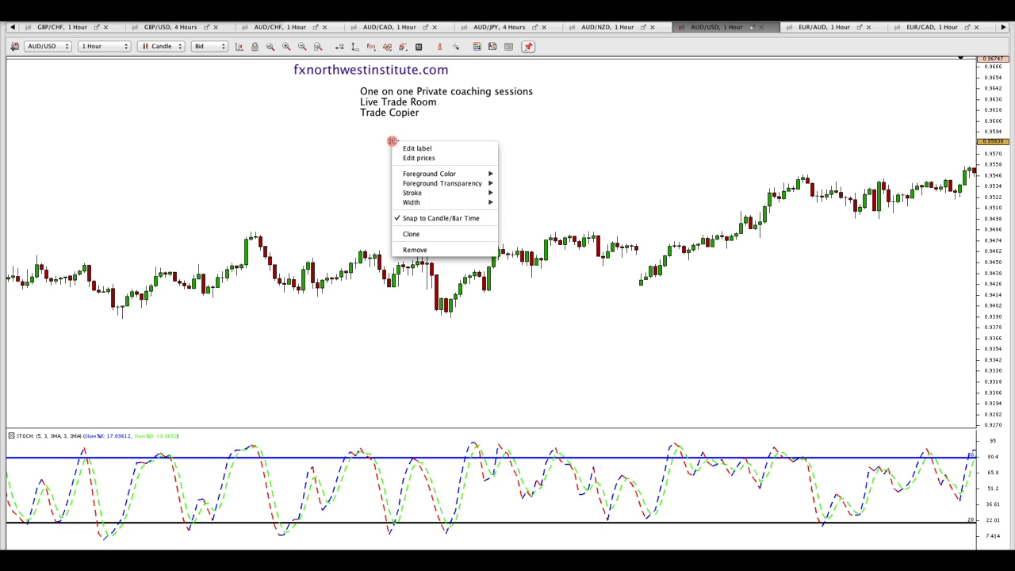
click(412, 250)
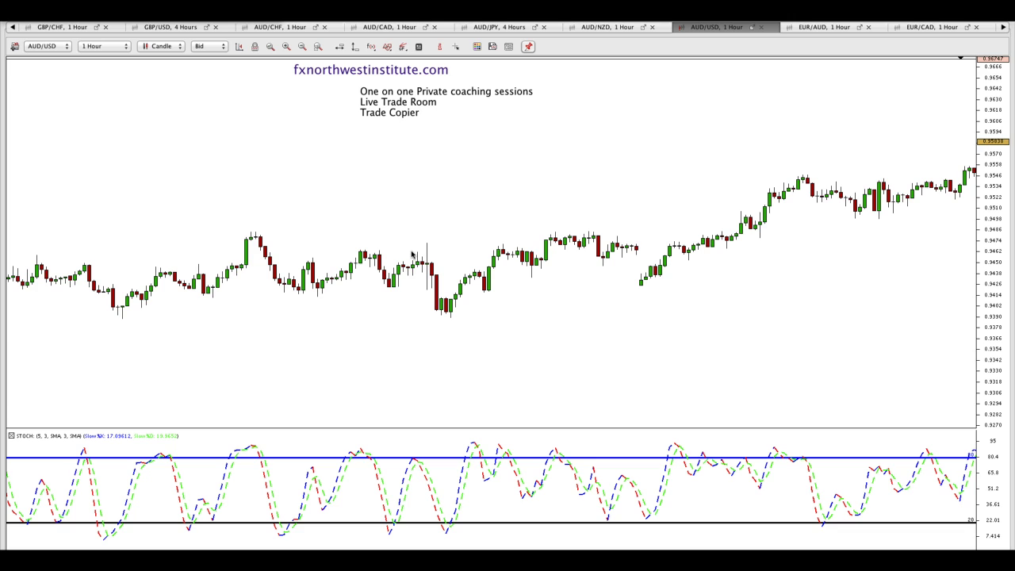
click(394, 151)
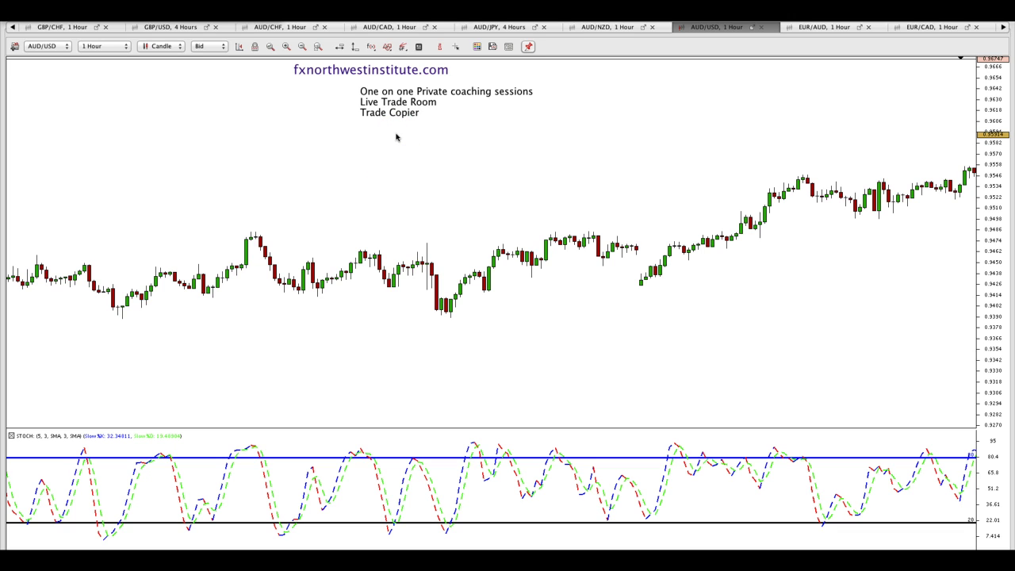